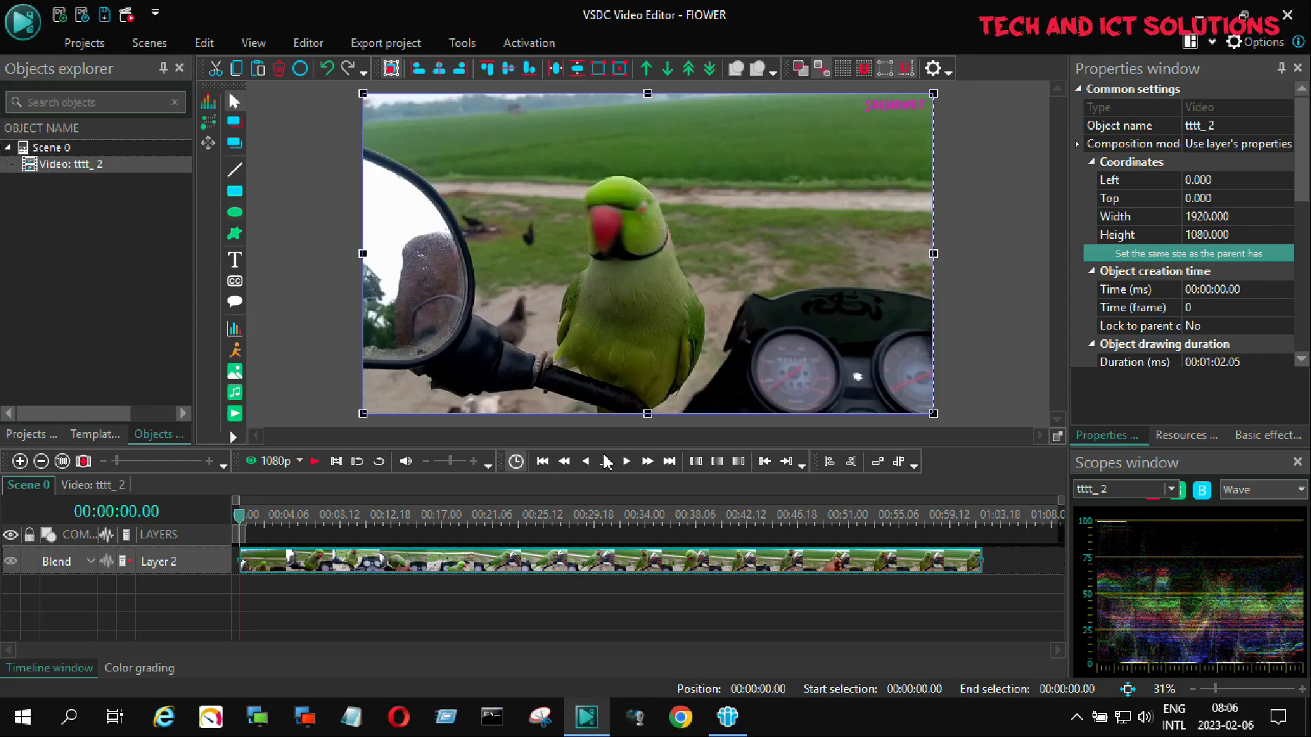
Deselect the clip and preview the parrot video up to about 00:00:07.21.
{"action": "left_click", "coordinate": [337, 373]}
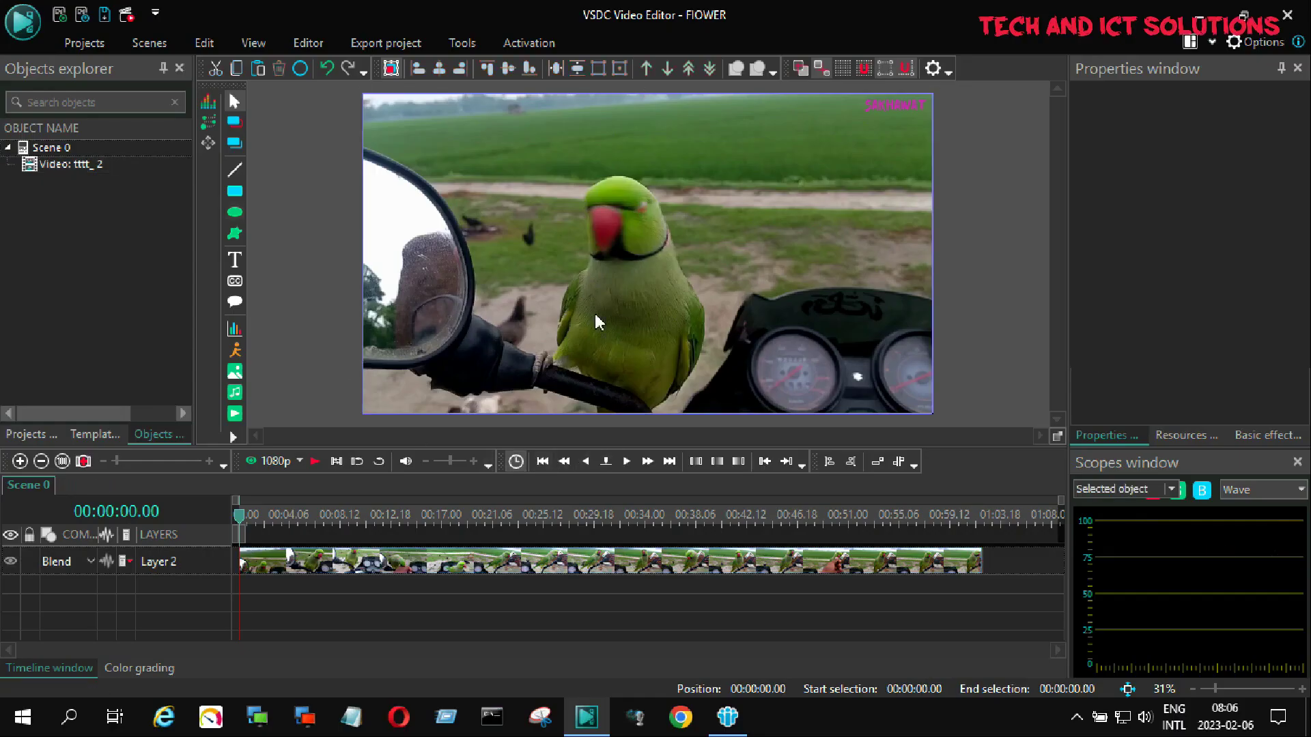
{"action": "left_click", "coordinate": [316, 466]}
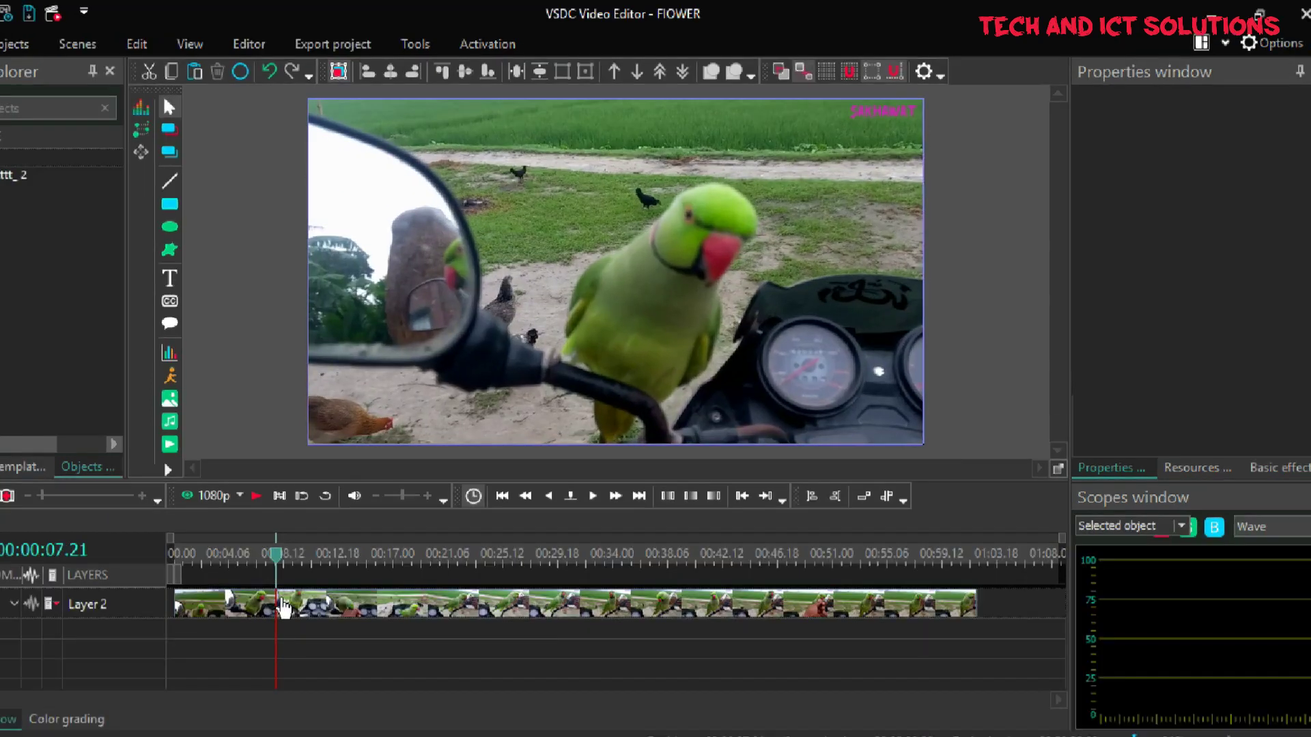
Add a Transforms > Zoom effect to the parrot clip, starting from the manual position at 00:00:07.21.
{"action": "left_click", "coordinate": [342, 564]}
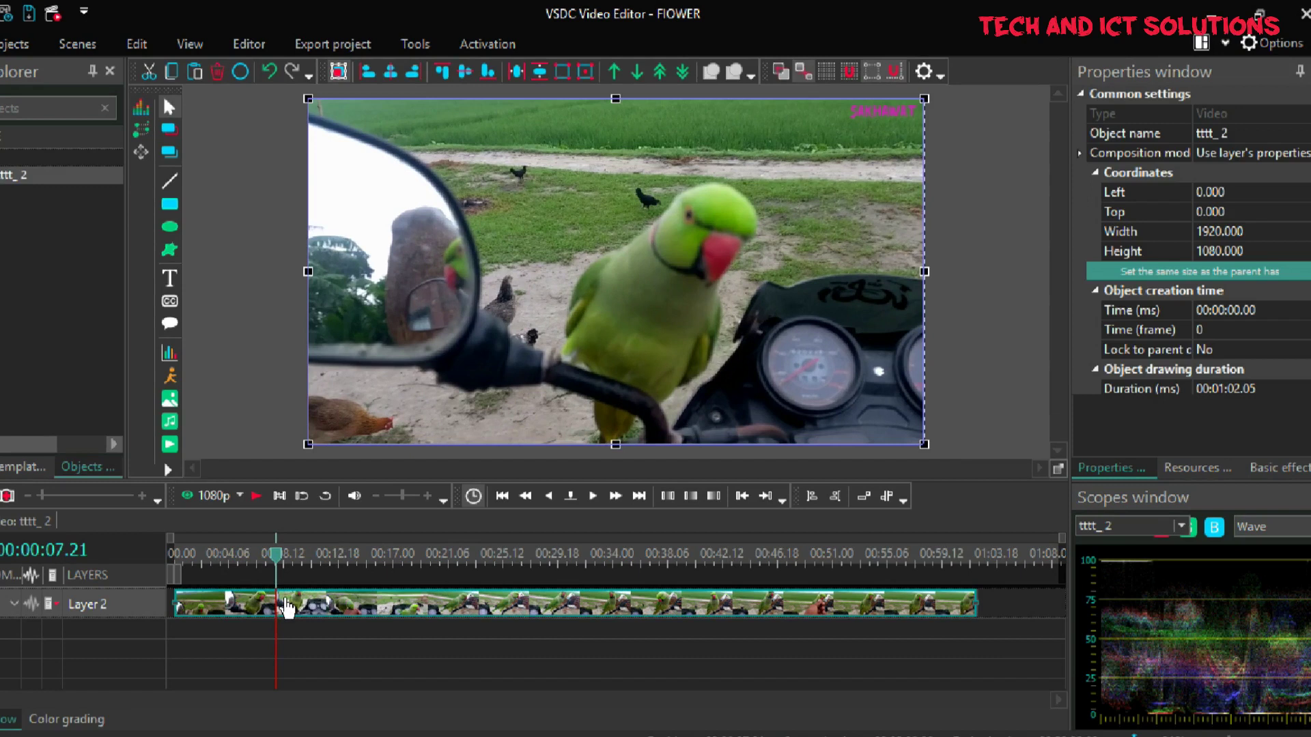
{"action": "right_click", "coordinate": [288, 609]}
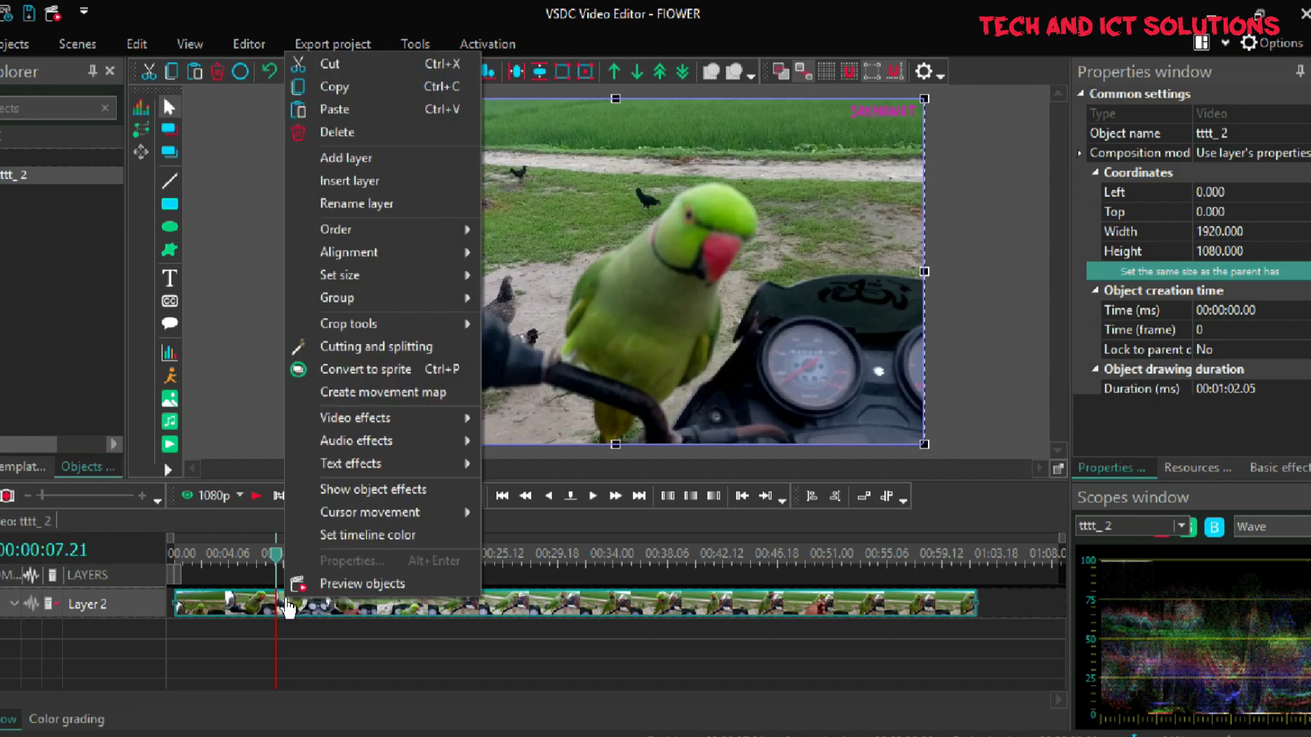
{"action": "mouse_move", "coordinate": [240, 370]}
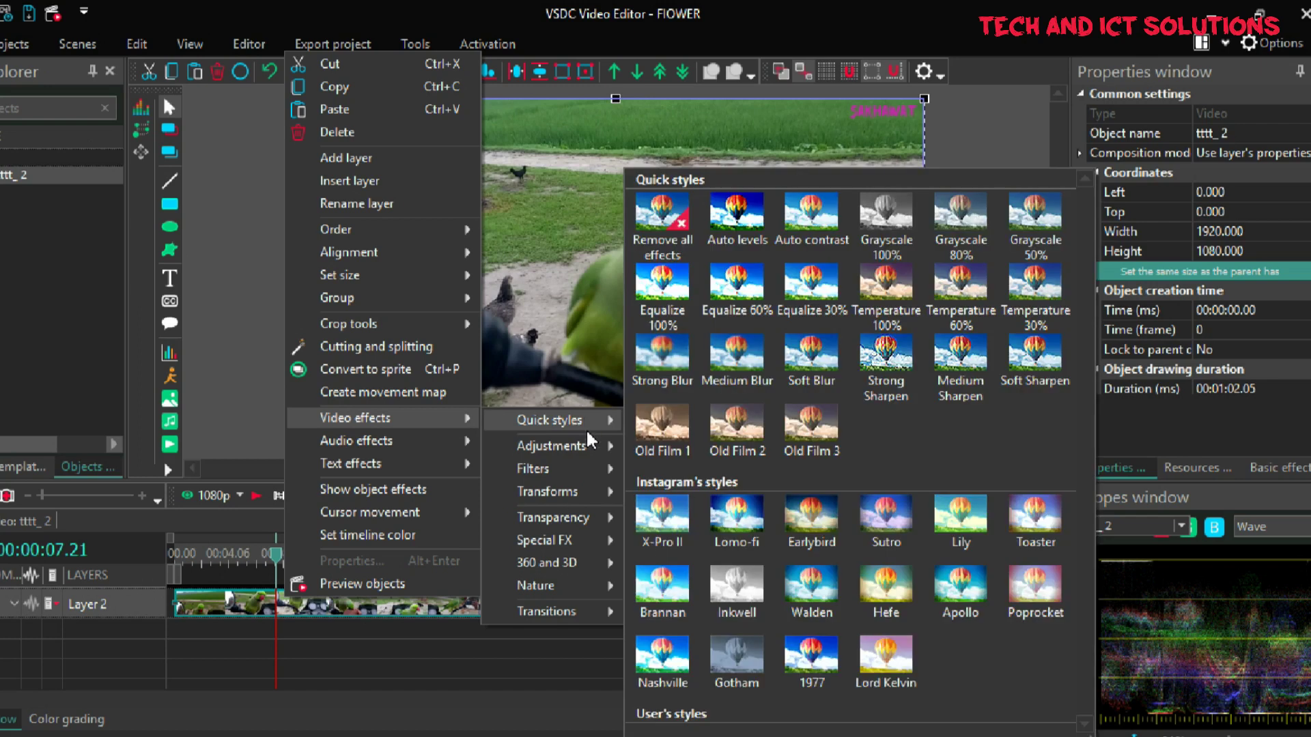
{"action": "mouse_move", "coordinate": [464, 456]}
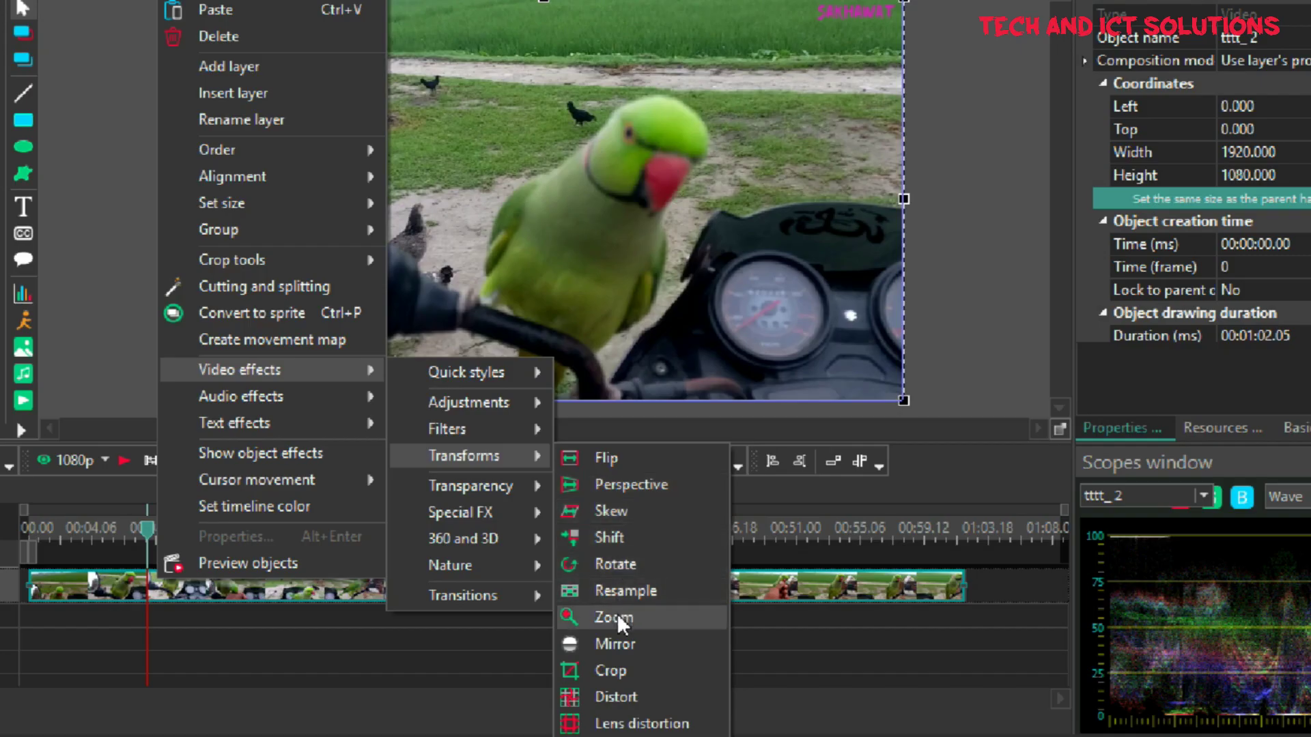
{"action": "left_click", "coordinate": [615, 618]}
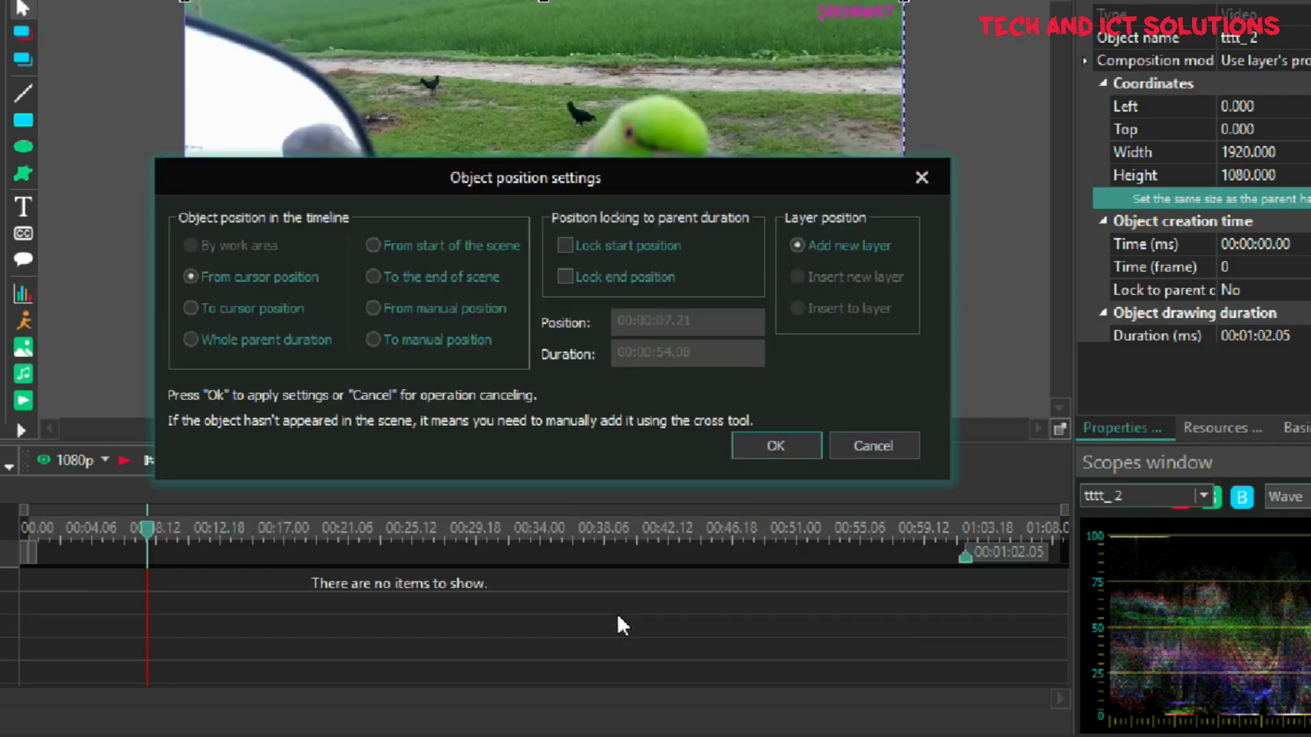
{"action": "left_click", "coordinate": [373, 309]}
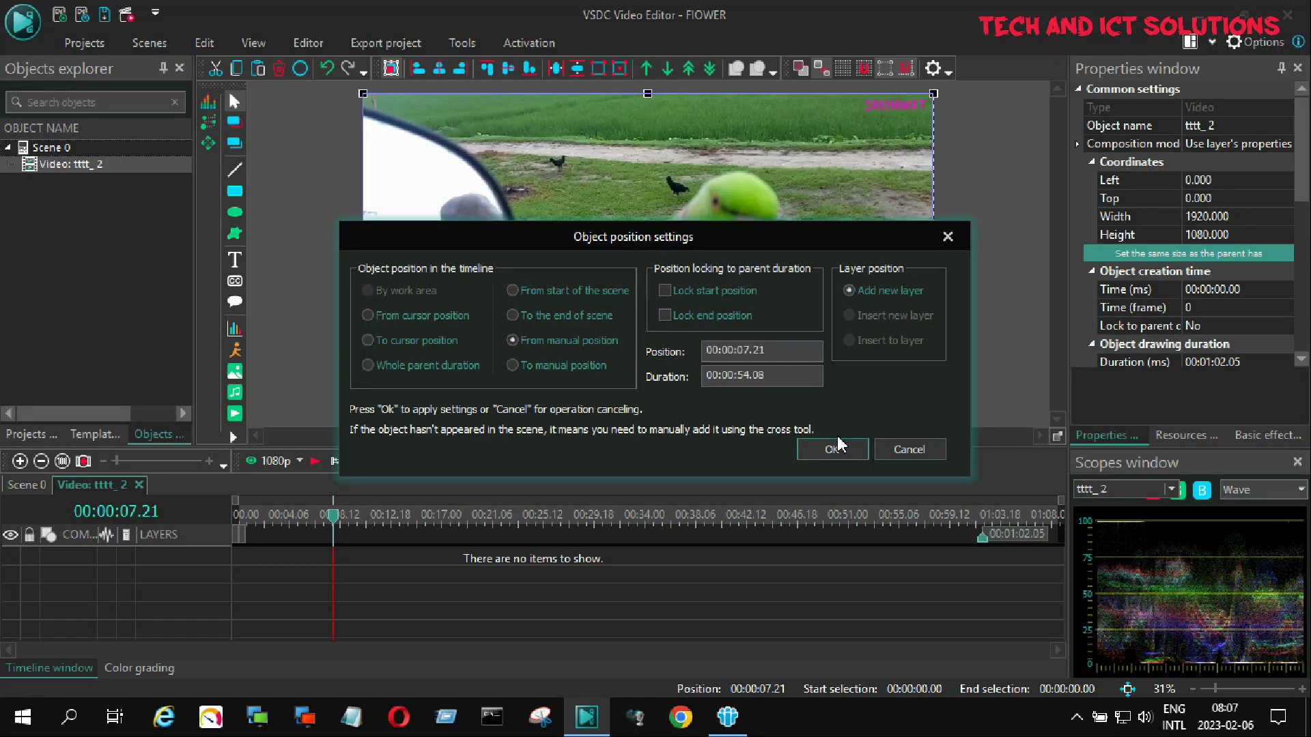
{"action": "left_click", "coordinate": [835, 451]}
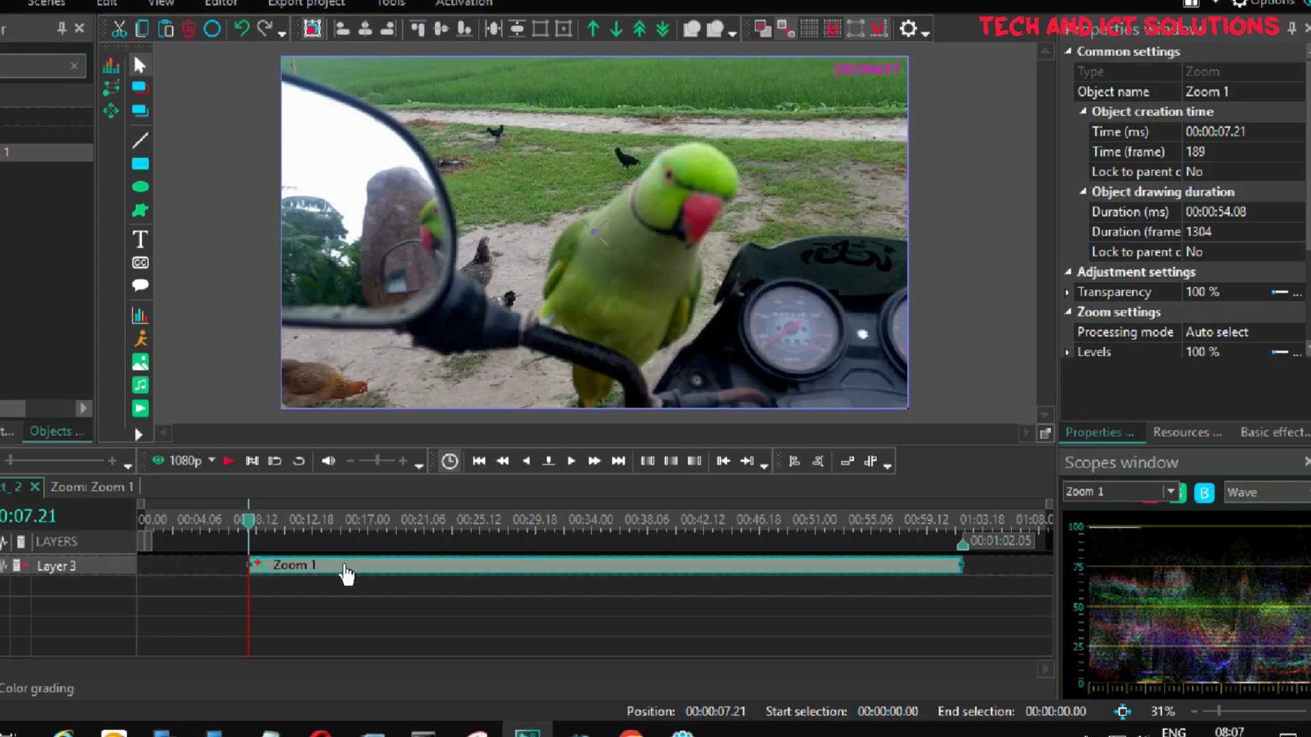
Raise the Zoom 1 Levels value in Zoom settings from 100% to 176%.
{"action": "left_click", "coordinate": [1069, 311]}
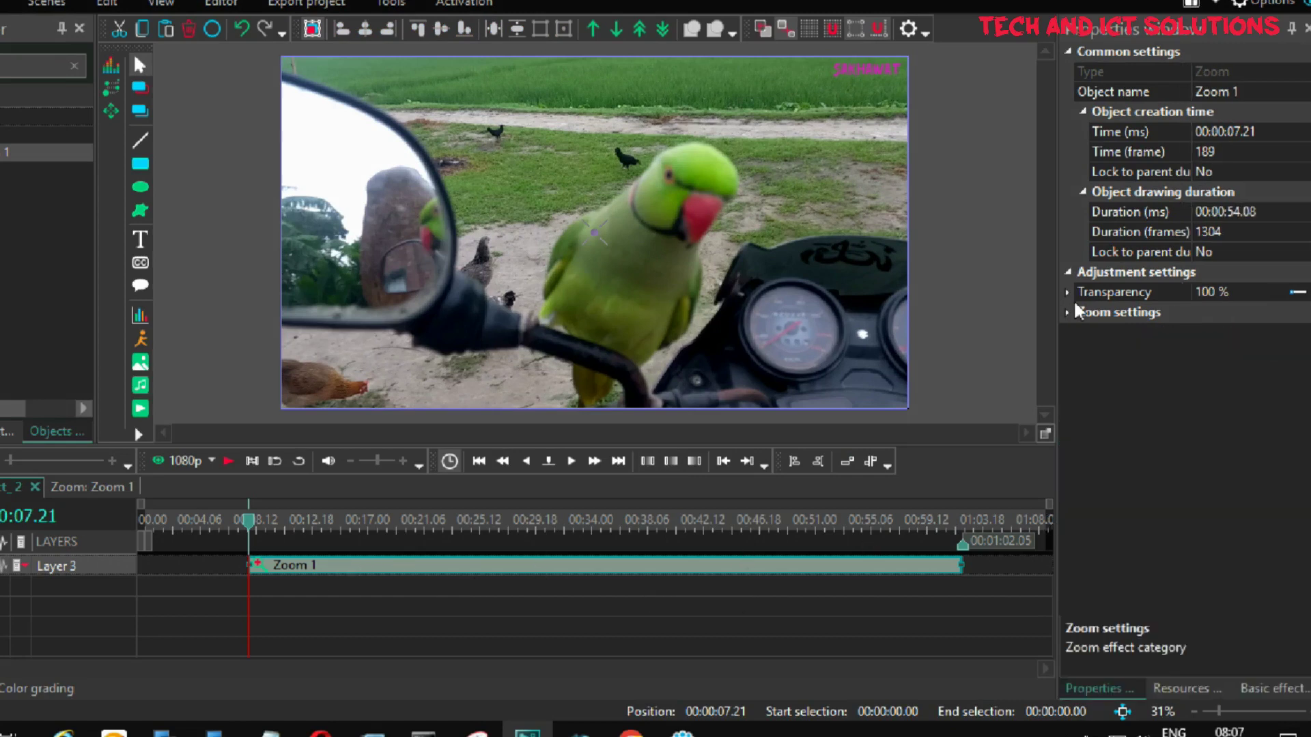
{"action": "left_click", "coordinate": [1072, 310]}
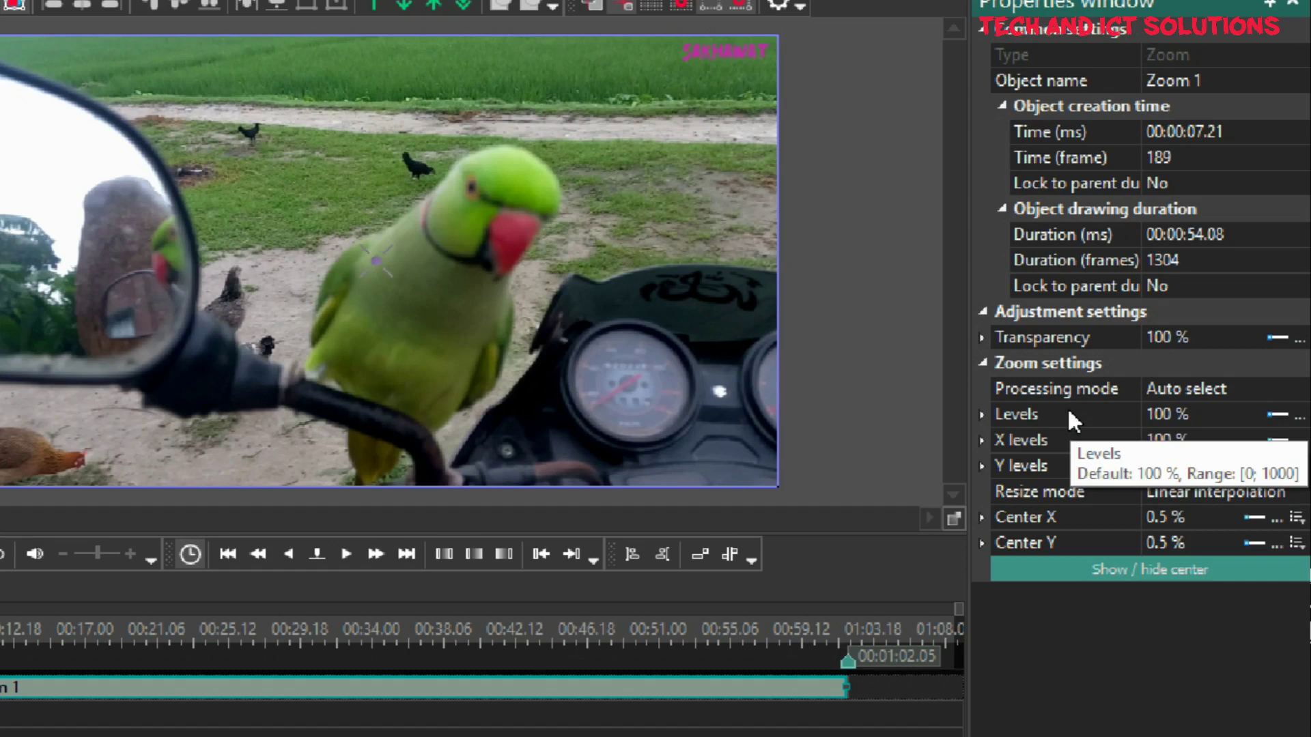
{"action": "left_click", "coordinate": [1069, 412]}
{"action": "left_click", "coordinate": [1254, 409]}
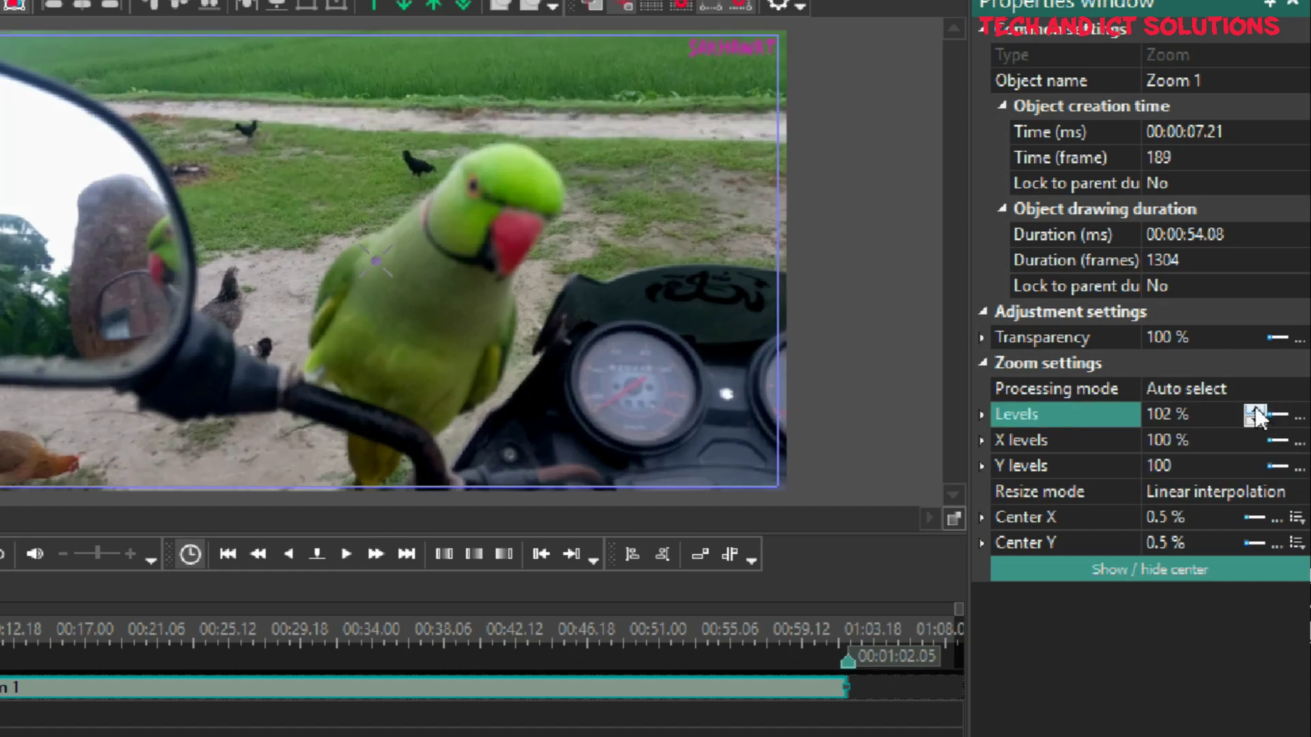
{"action": "left_click", "coordinate": [1255, 410]}
{"action": "left_click", "coordinate": [1255, 411]}
{"action": "left_click", "coordinate": [1254, 411]}
{"action": "left_click", "coordinate": [1254, 411]}
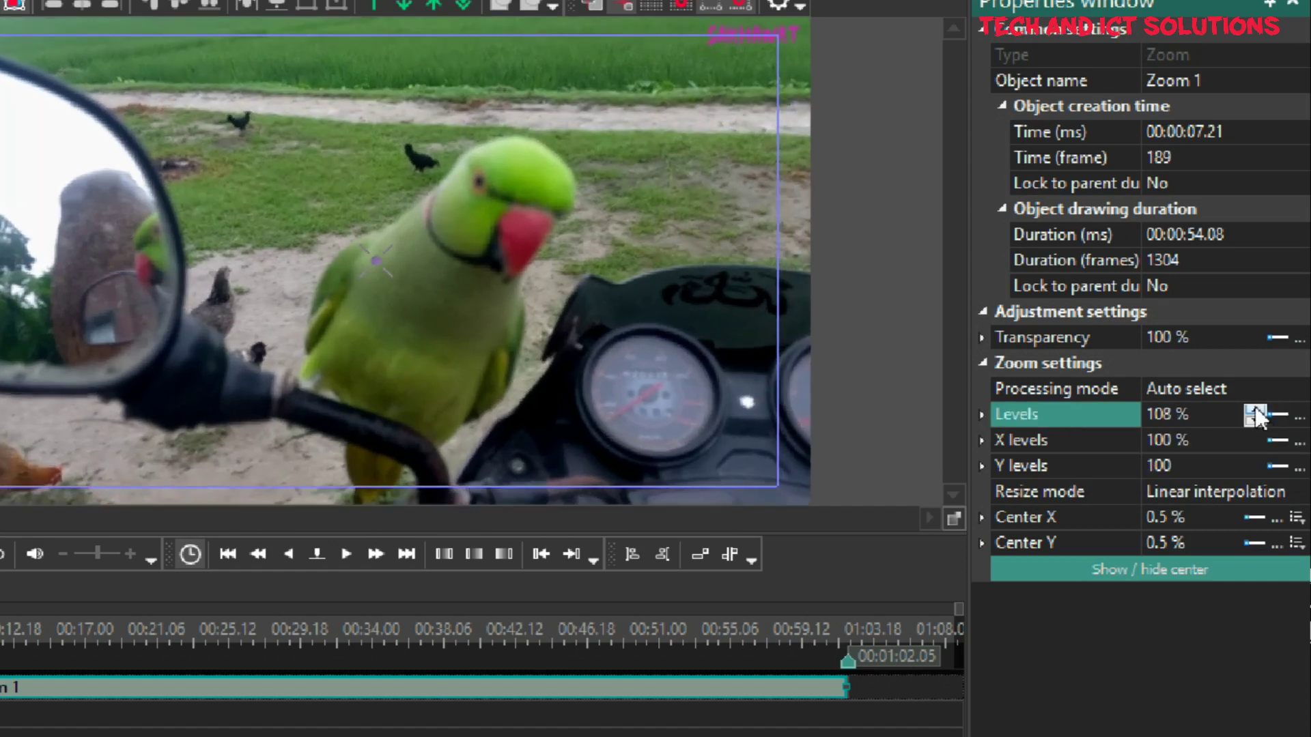
{"action": "left_click", "coordinate": [1255, 411]}
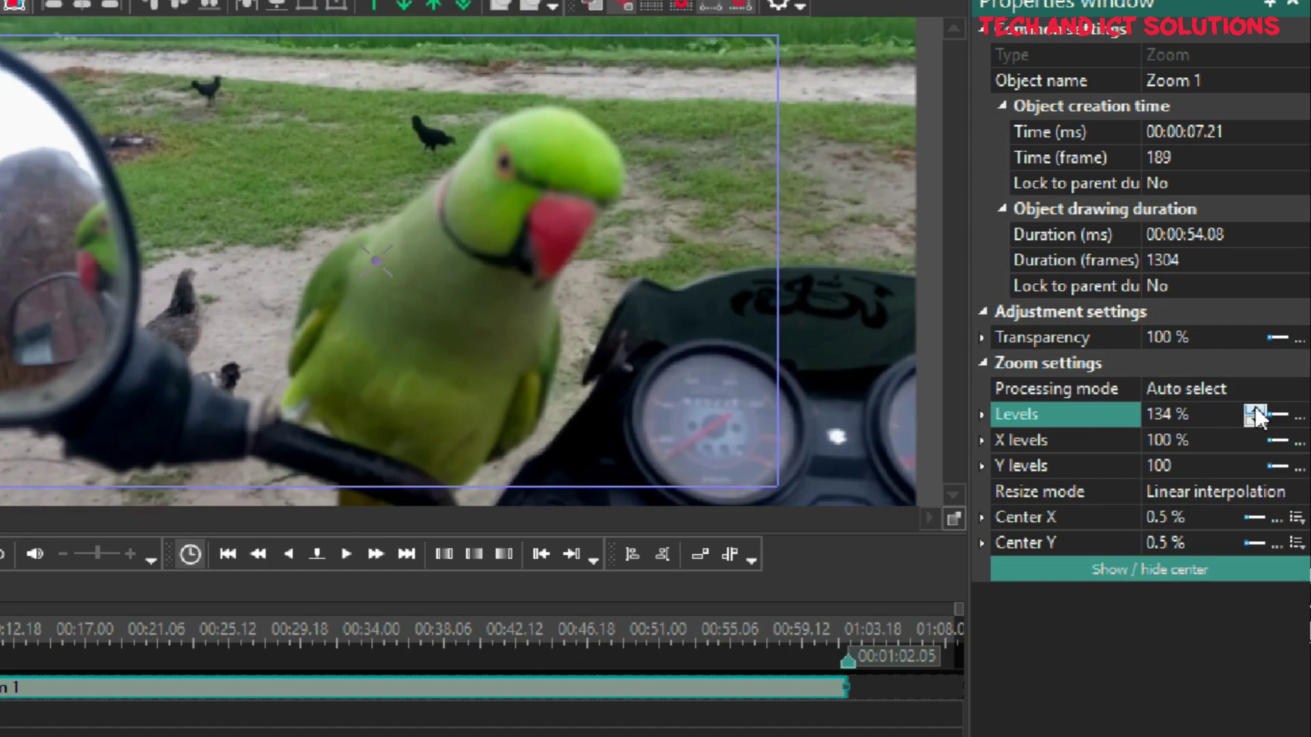
{"action": "left_click", "coordinate": [1254, 411]}
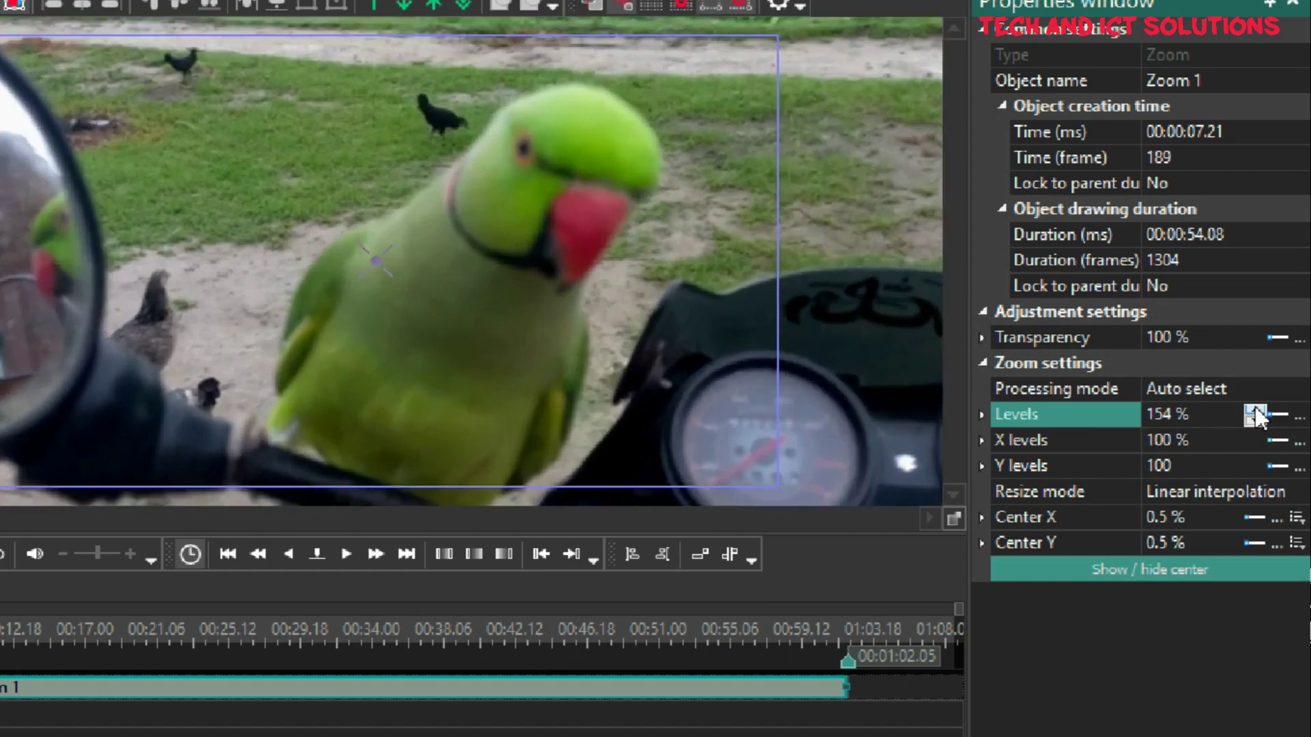
{"action": "left_click", "coordinate": [1255, 411]}
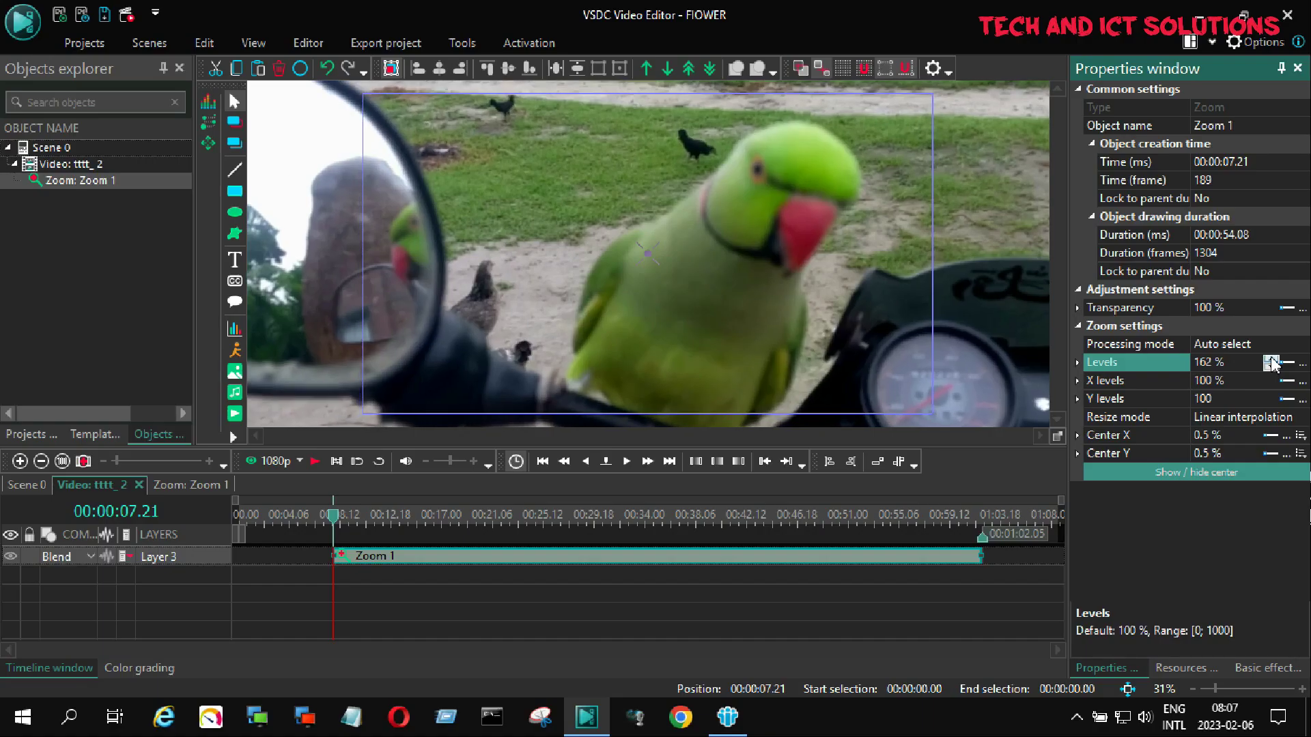
{"action": "left_click", "coordinate": [1270, 363]}
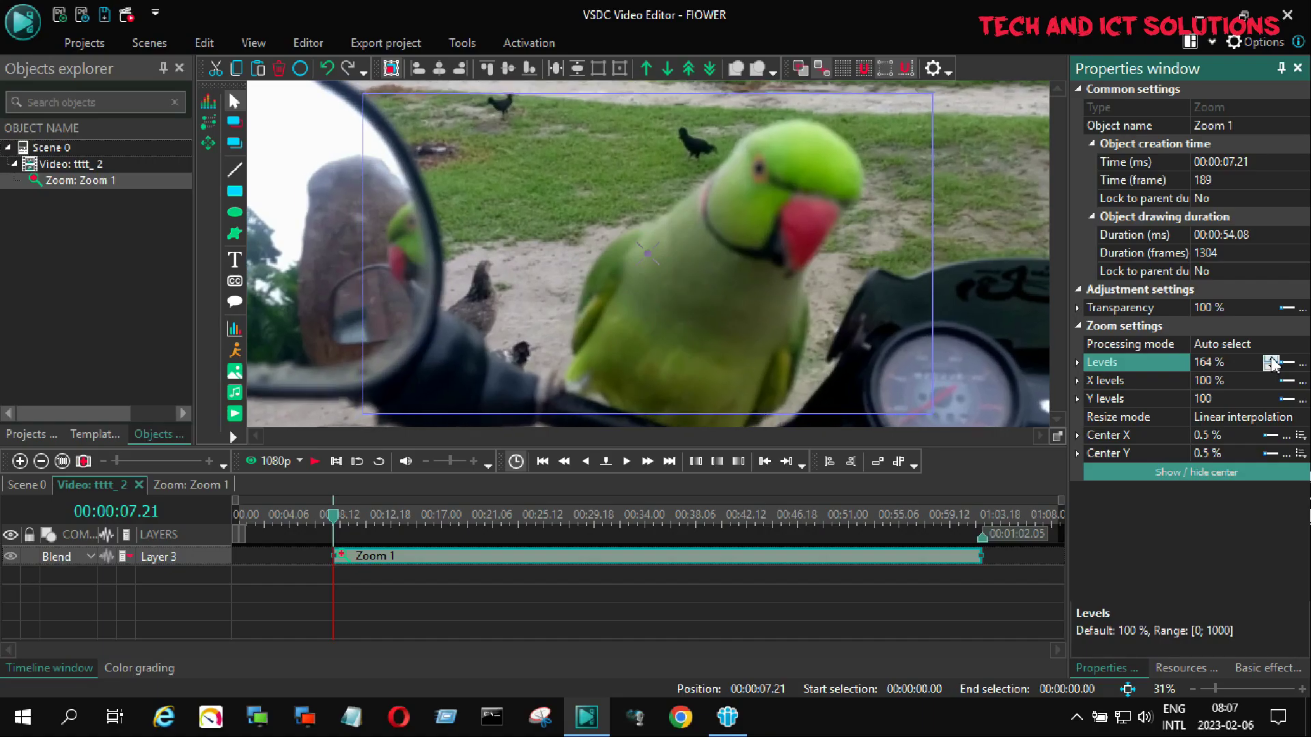
{"action": "left_click", "coordinate": [1271, 364]}
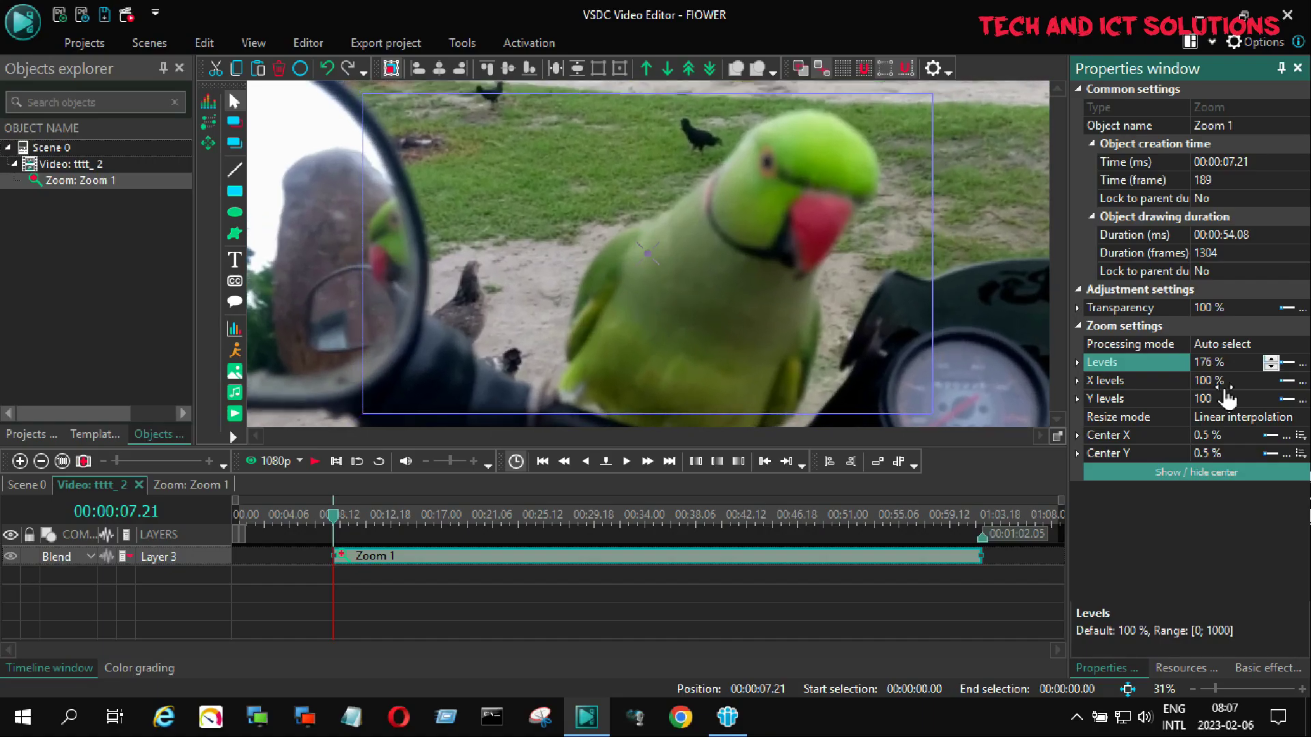
Step the Zoom 1 centre up to X 0.7 % and Y 0.54 % in Properties.
{"action": "left_click", "coordinate": [1131, 437]}
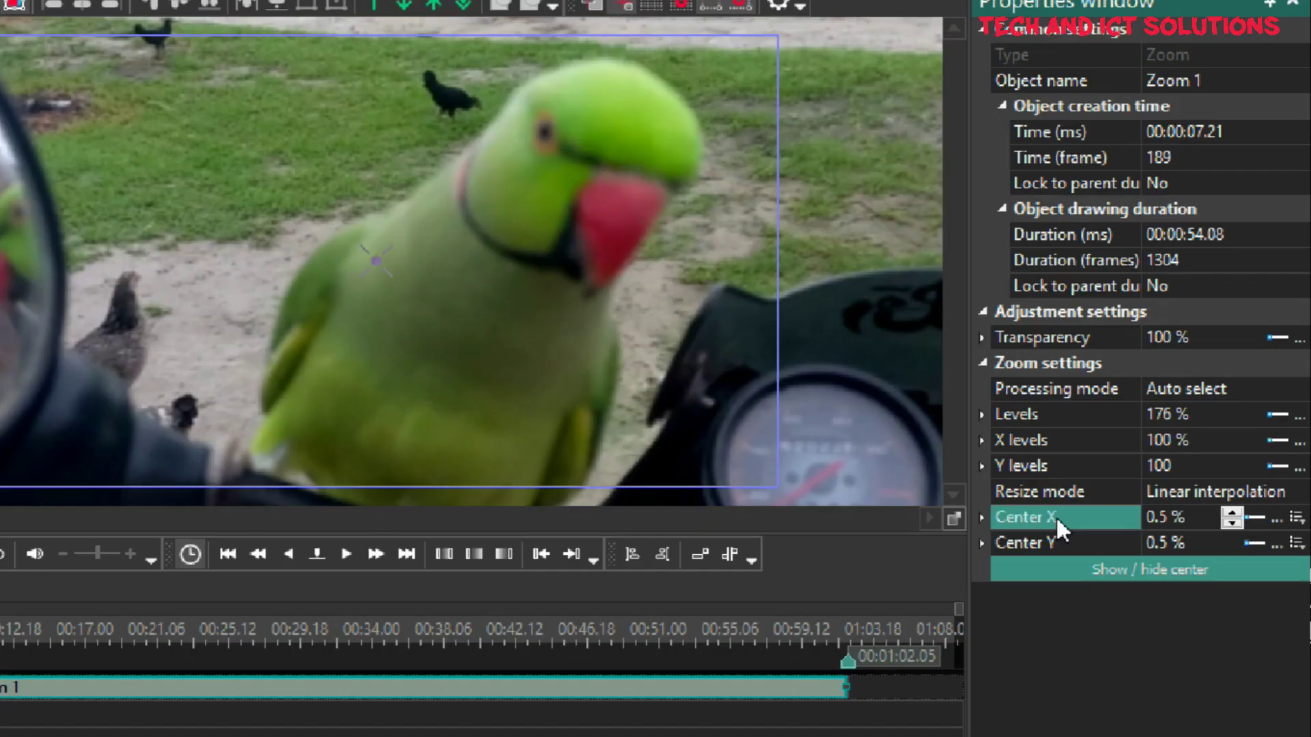
{"action": "left_click", "coordinate": [1235, 521]}
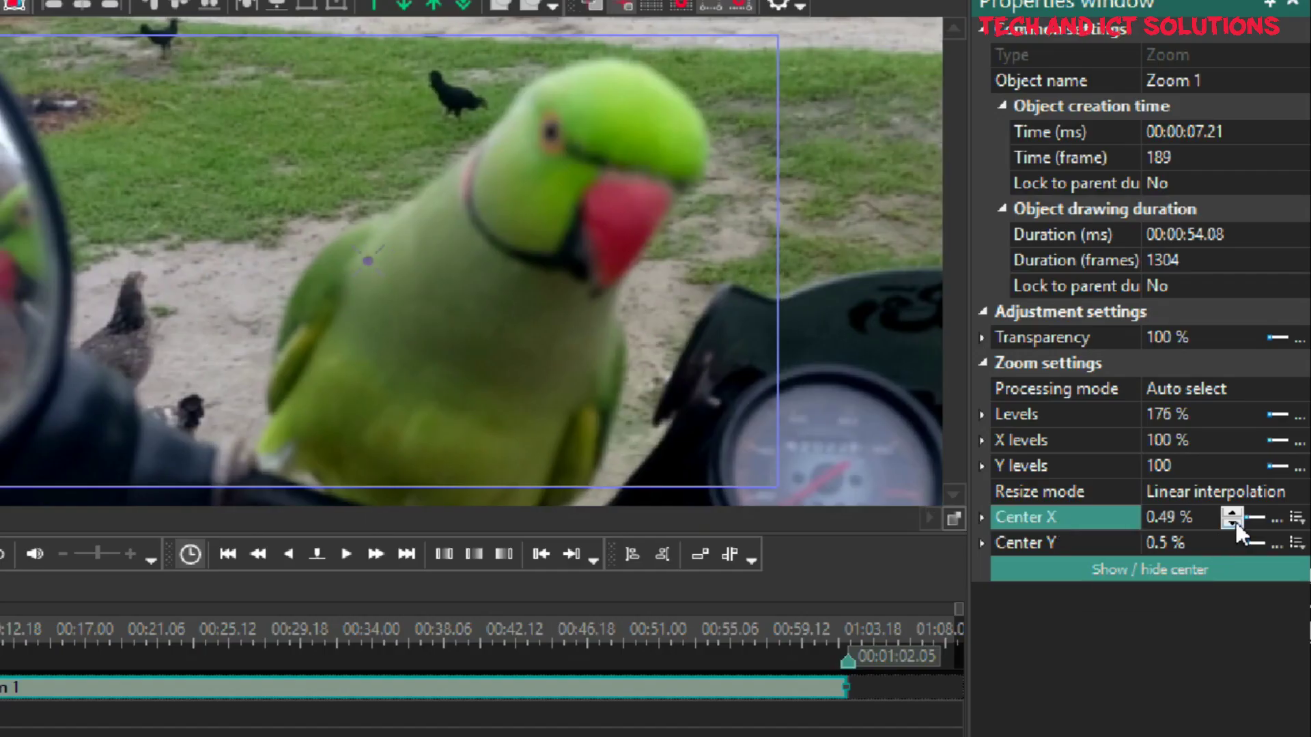
{"action": "left_click", "coordinate": [1232, 514]}
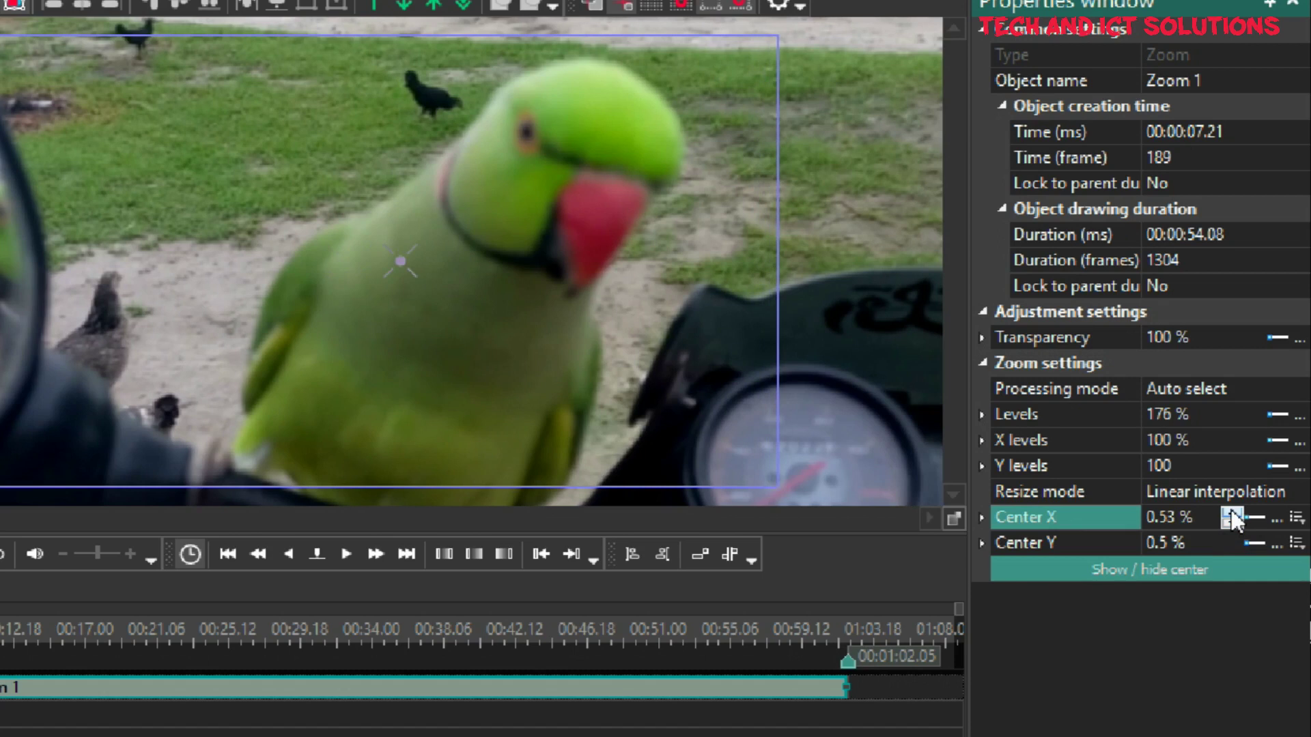
{"action": "left_click", "coordinate": [1232, 514]}
{"action": "left_click", "coordinate": [1232, 514]}
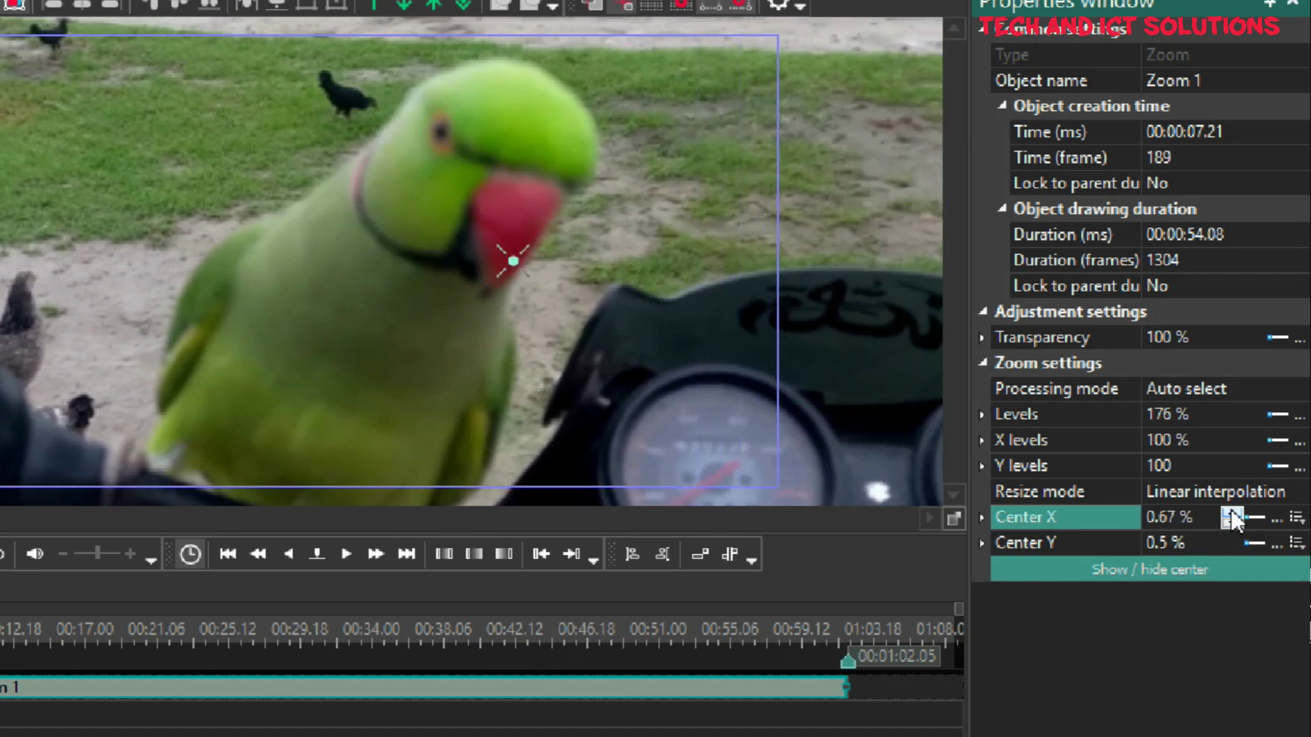
{"action": "left_click", "coordinate": [1232, 515]}
{"action": "left_click", "coordinate": [1179, 544]}
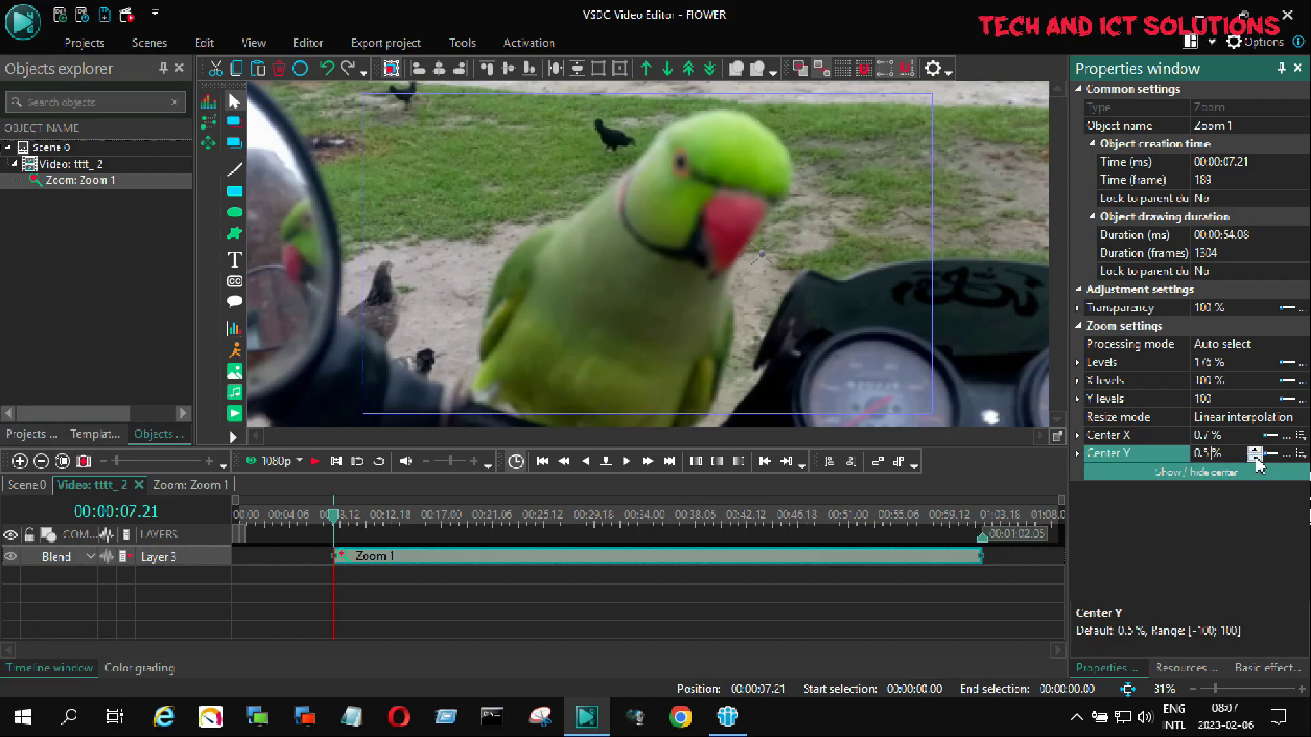
{"action": "left_click", "coordinate": [1232, 549]}
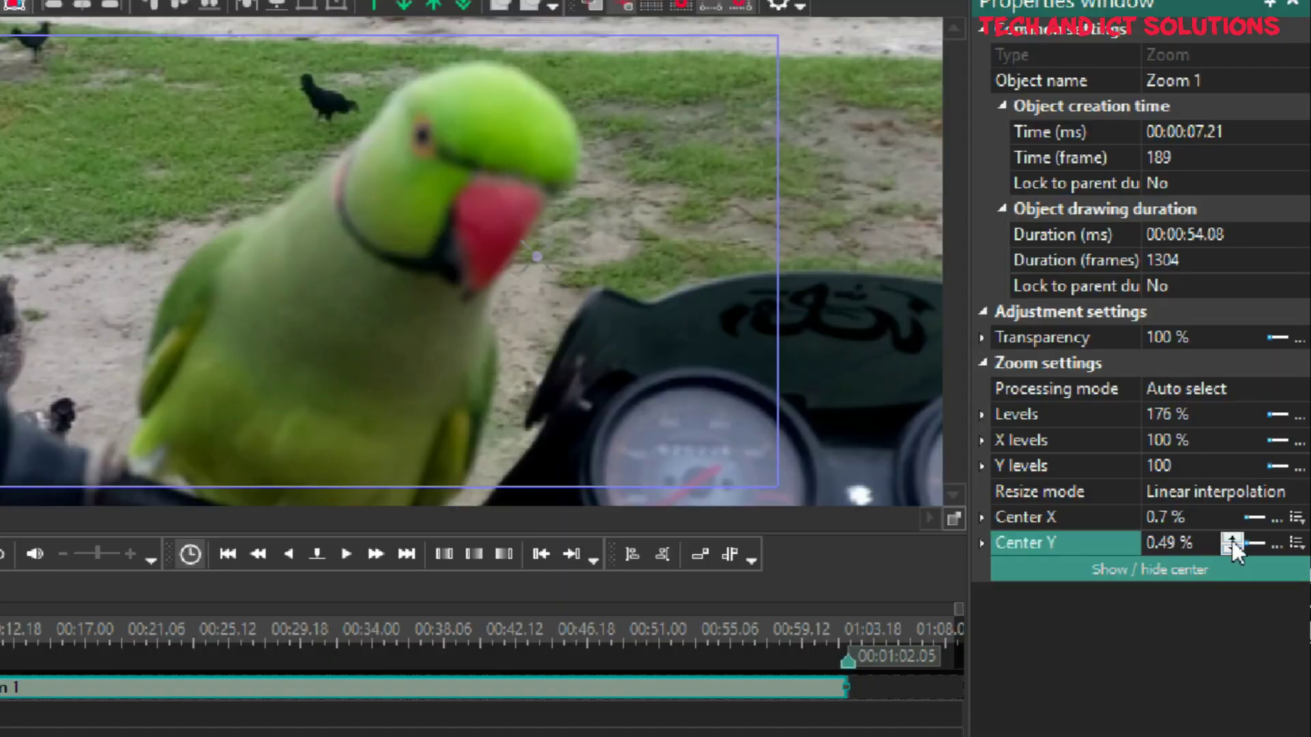
{"action": "left_click", "coordinate": [1231, 537]}
{"action": "left_click", "coordinate": [1232, 537]}
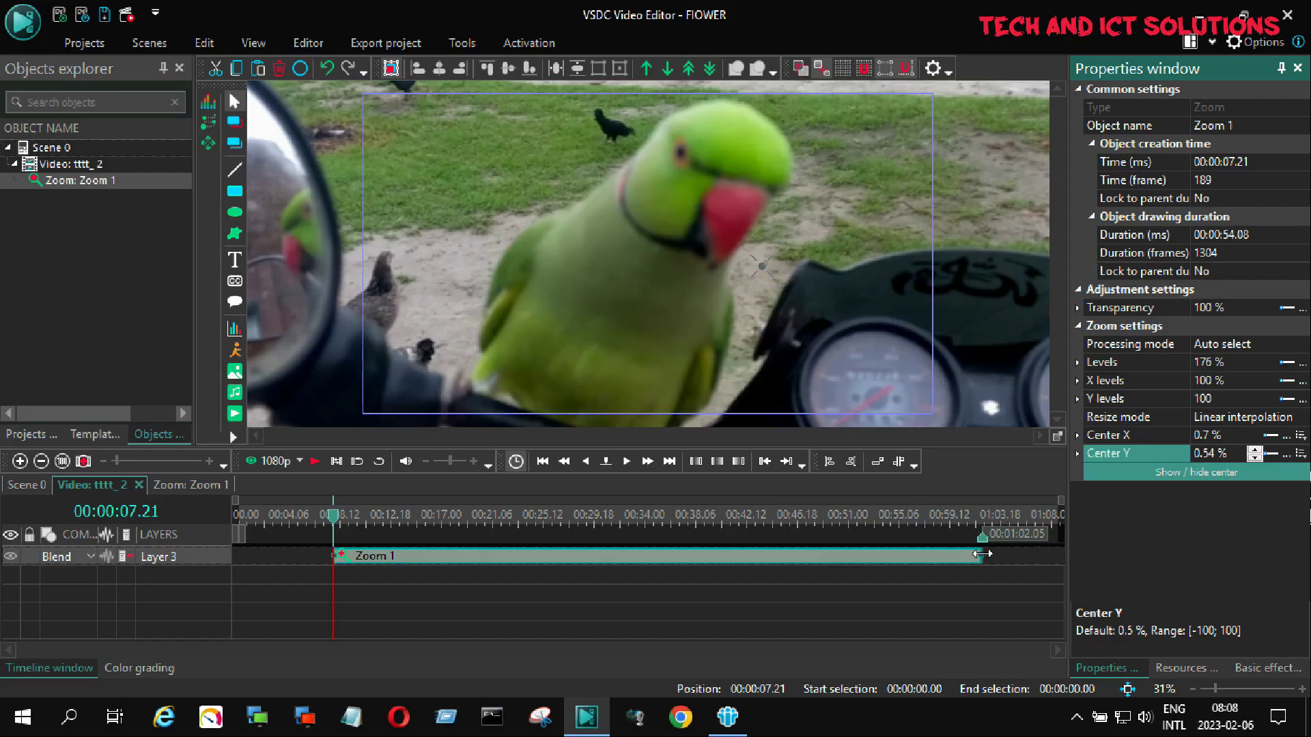
Shorten Zoom 1 to 00:00:08.19 and preview the video from just before the effect.
{"action": "left_click", "coordinate": [439, 553]}
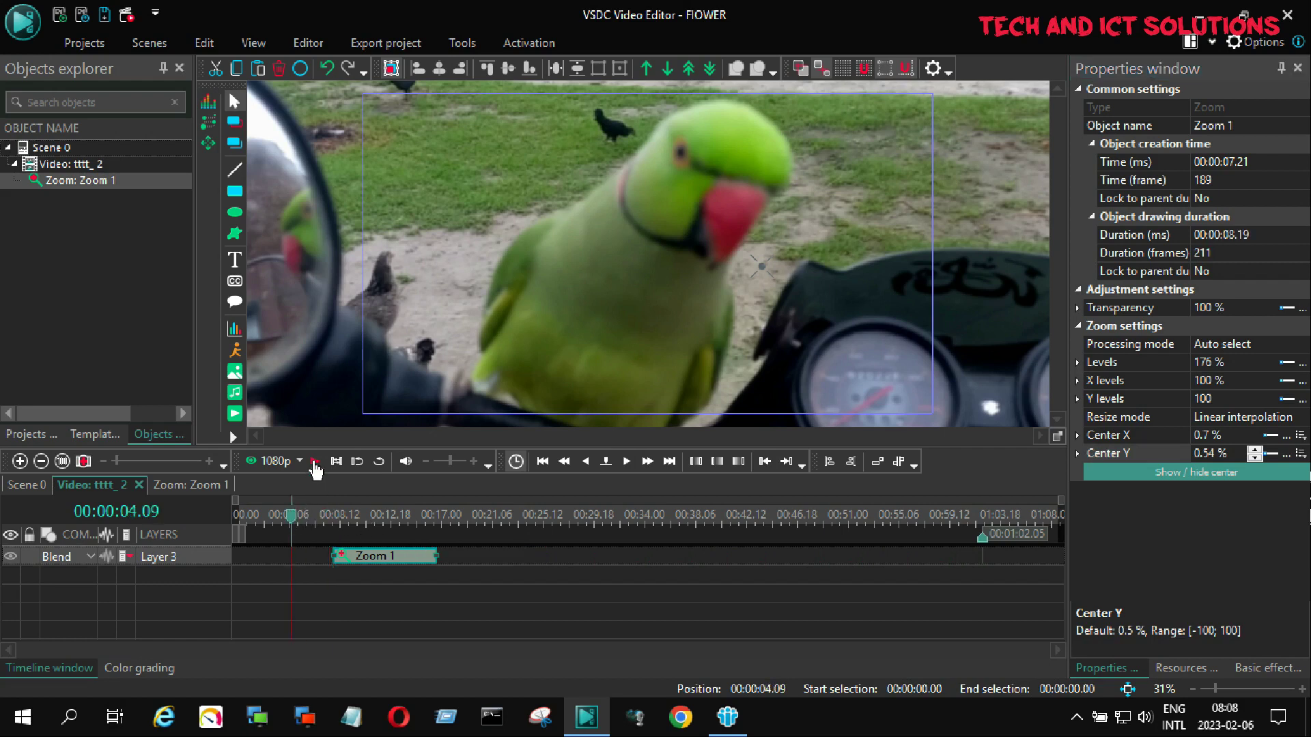
{"action": "left_click", "coordinate": [294, 520]}
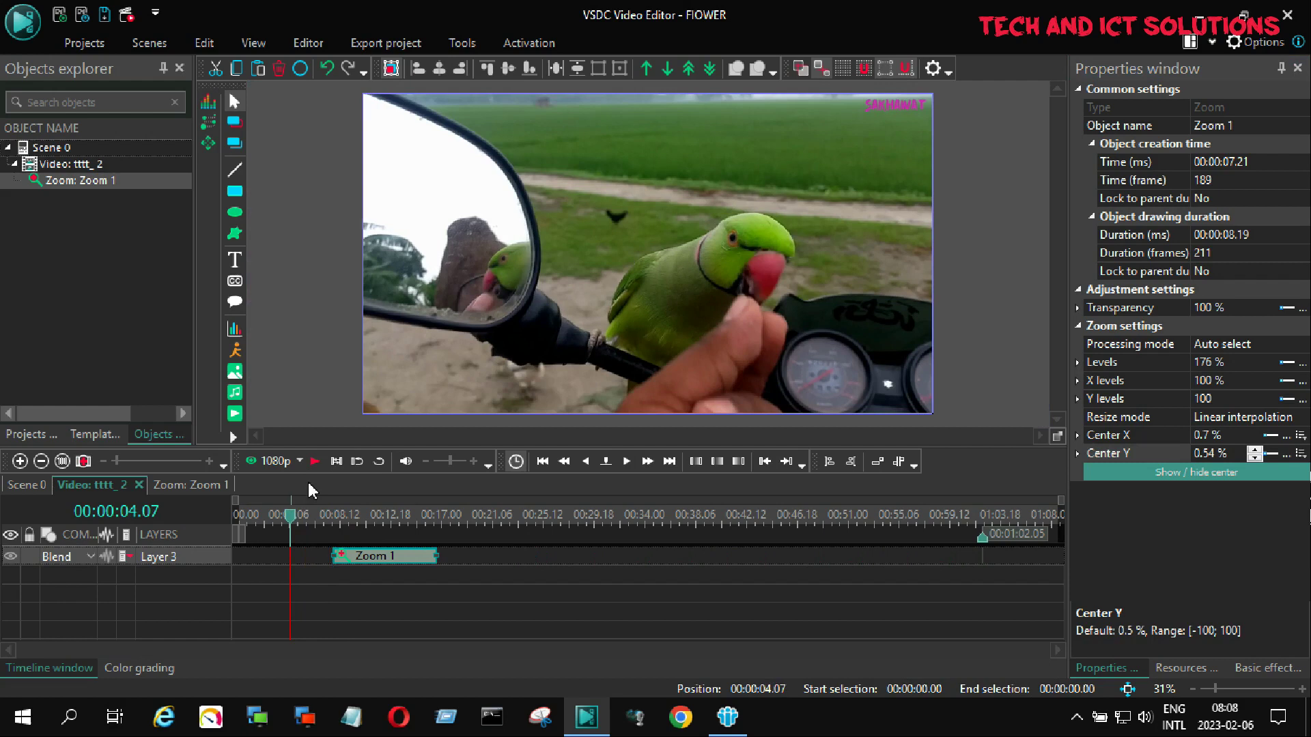
{"action": "left_click", "coordinate": [315, 463]}
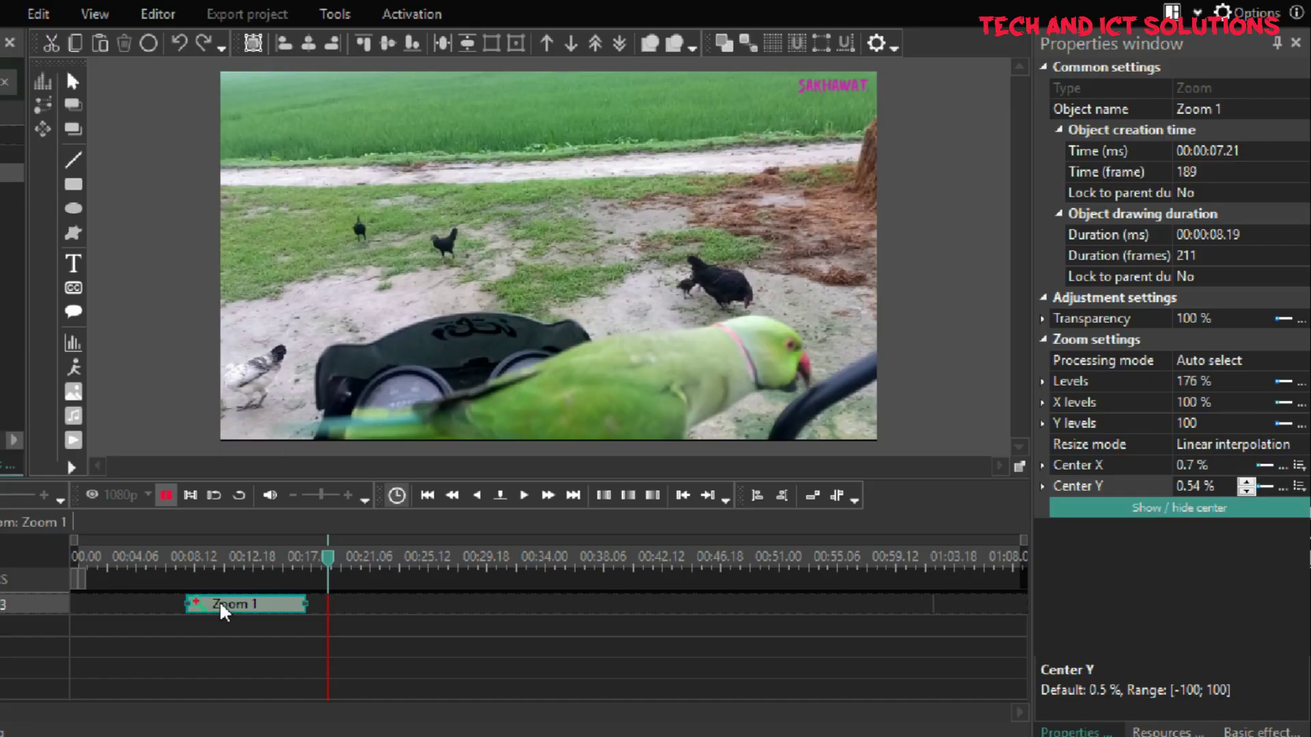
Stop playback and place a Zoom 1 copy, Zoom 2, right after it on Layer 3.
{"action": "left_click", "coordinate": [221, 609]}
{"action": "key", "text": "ctrl+c"}
{"action": "key", "text": "ctrl+v"}
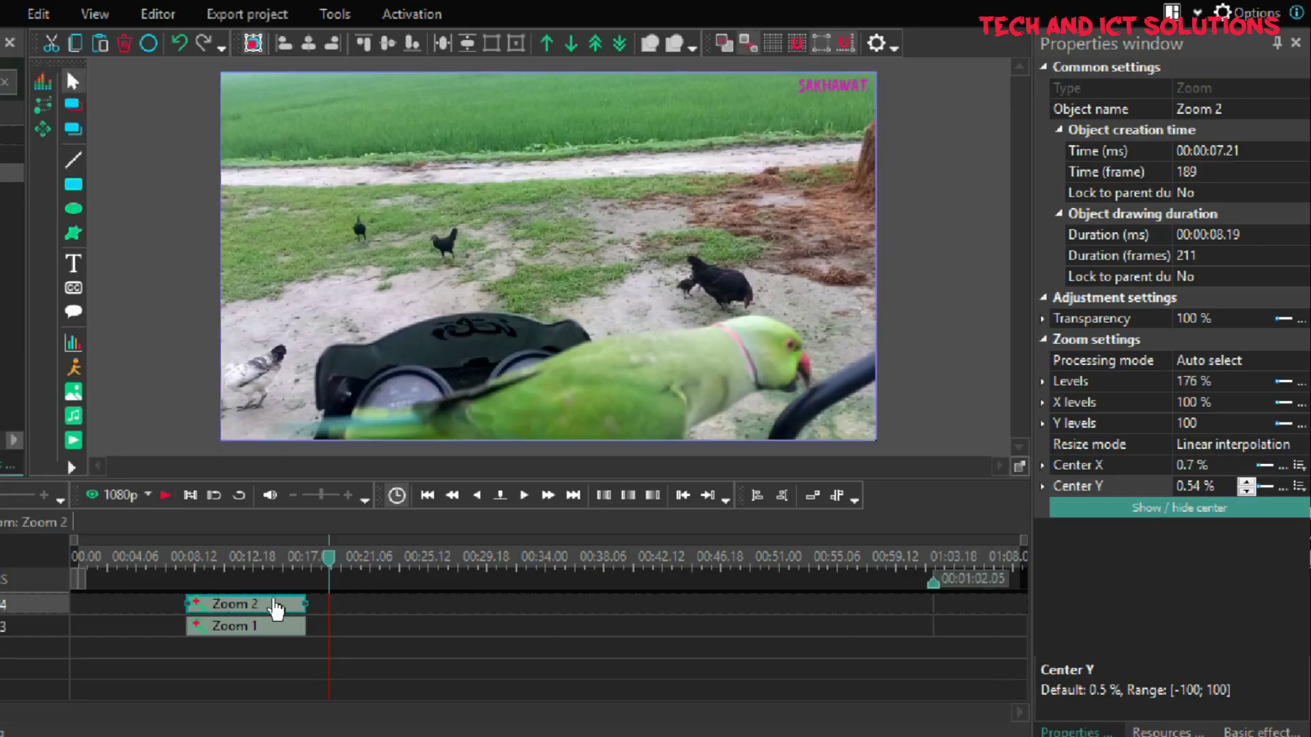
{"action": "left_click_drag", "start_coordinate": [233, 607], "coordinate": [346, 610]}
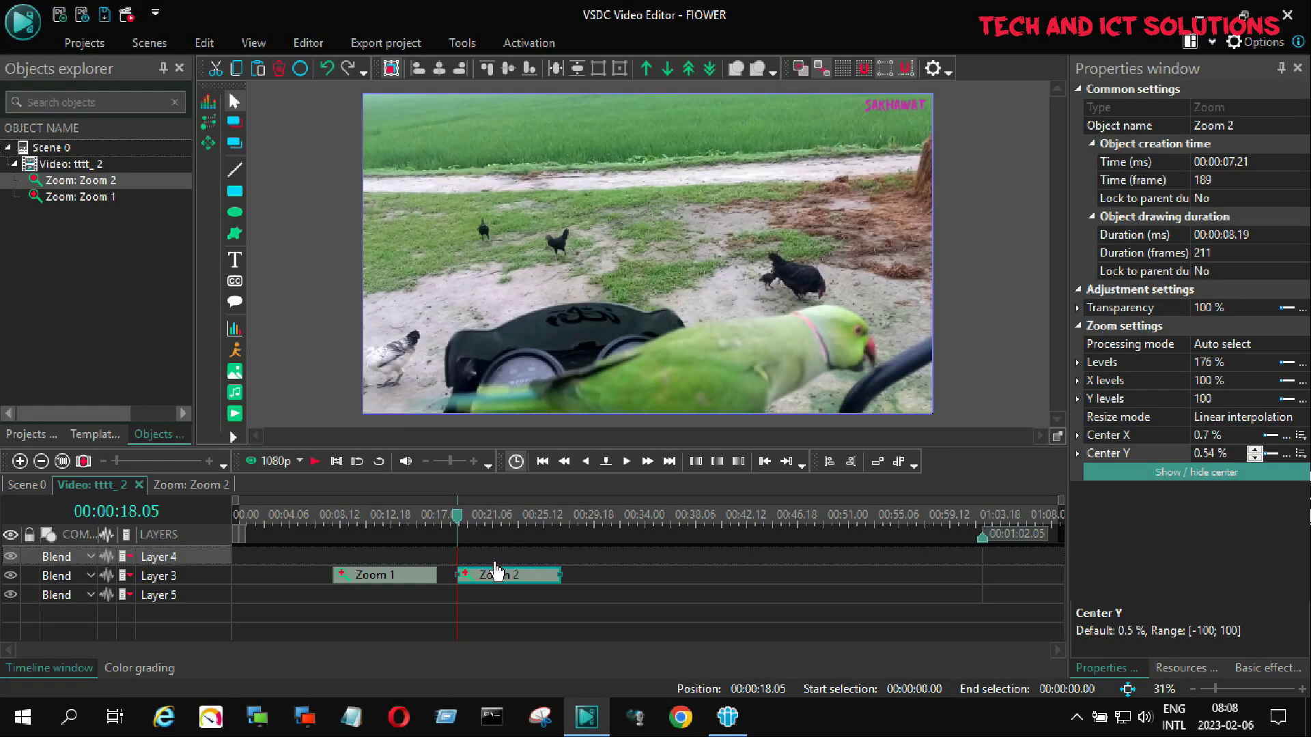
{"action": "left_click_drag", "start_coordinate": [495, 572], "coordinate": [498, 571]}
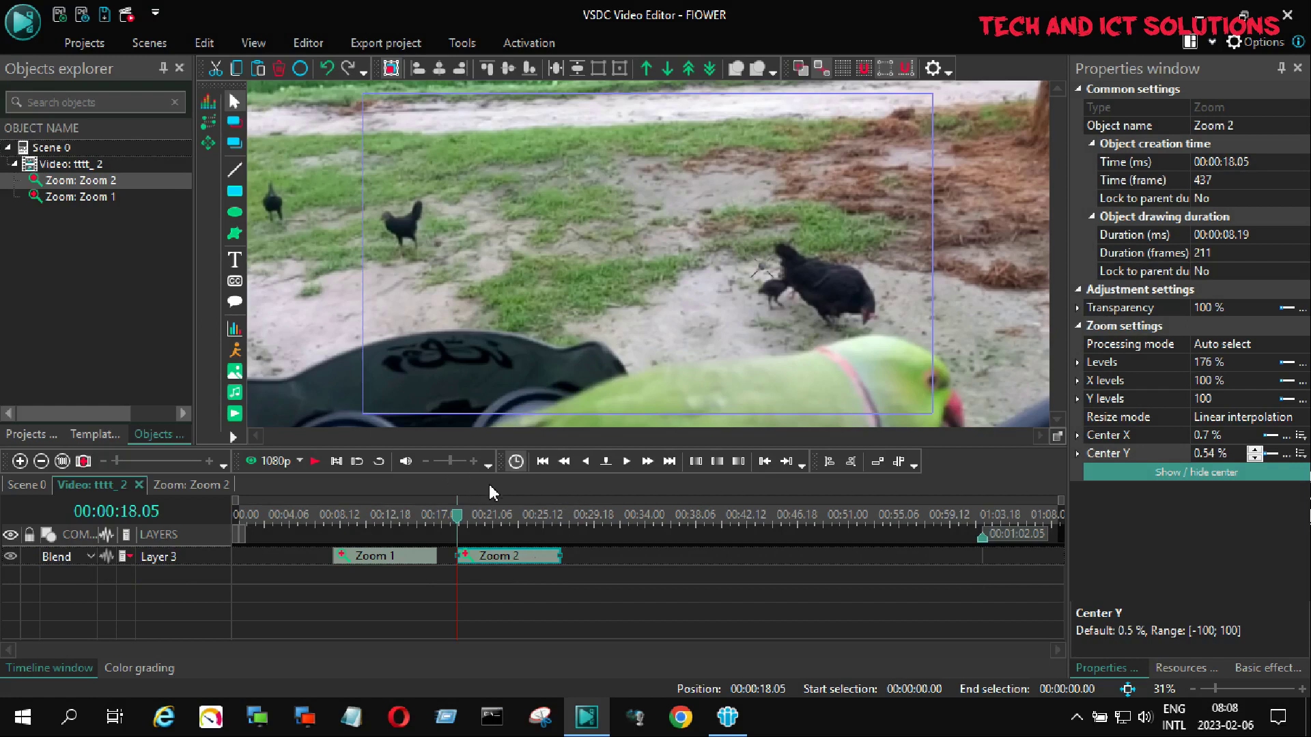
Preview the video through Zoom 2, pausing once and then resuming.
{"action": "left_click", "coordinate": [312, 463]}
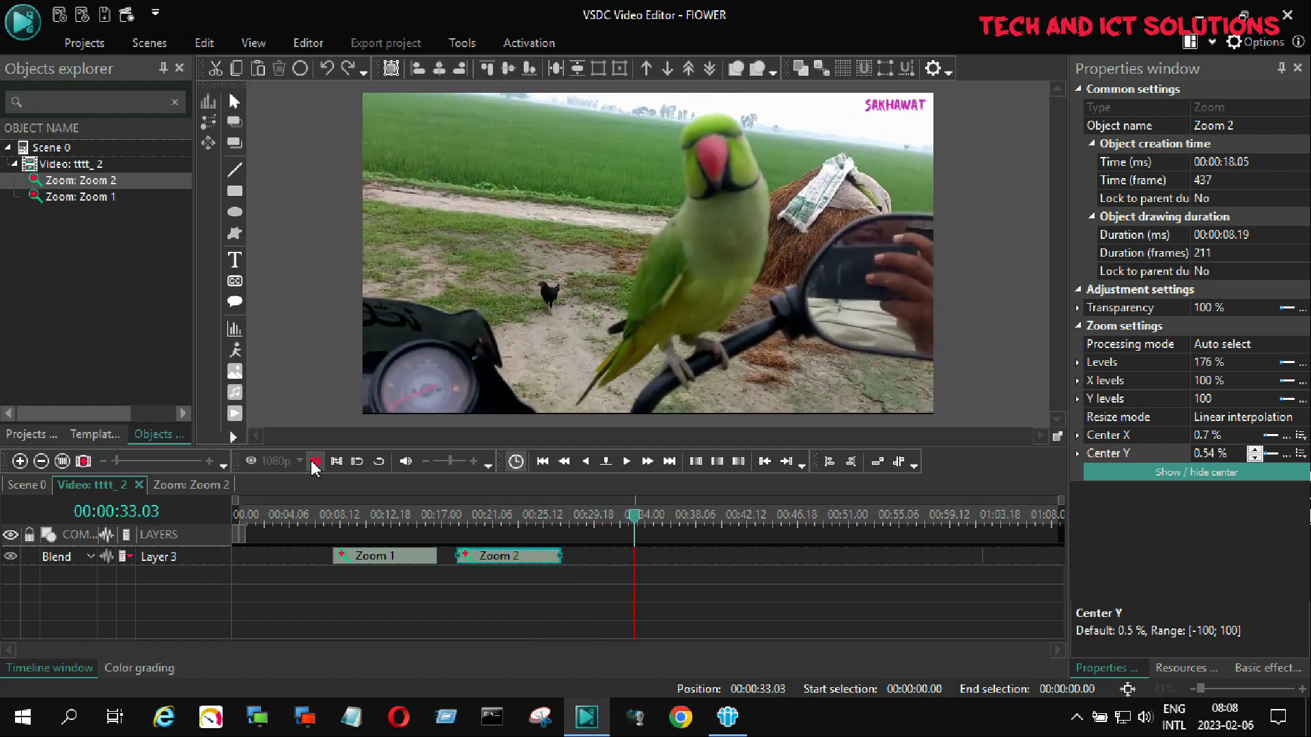
{"action": "key", "text": "space"}
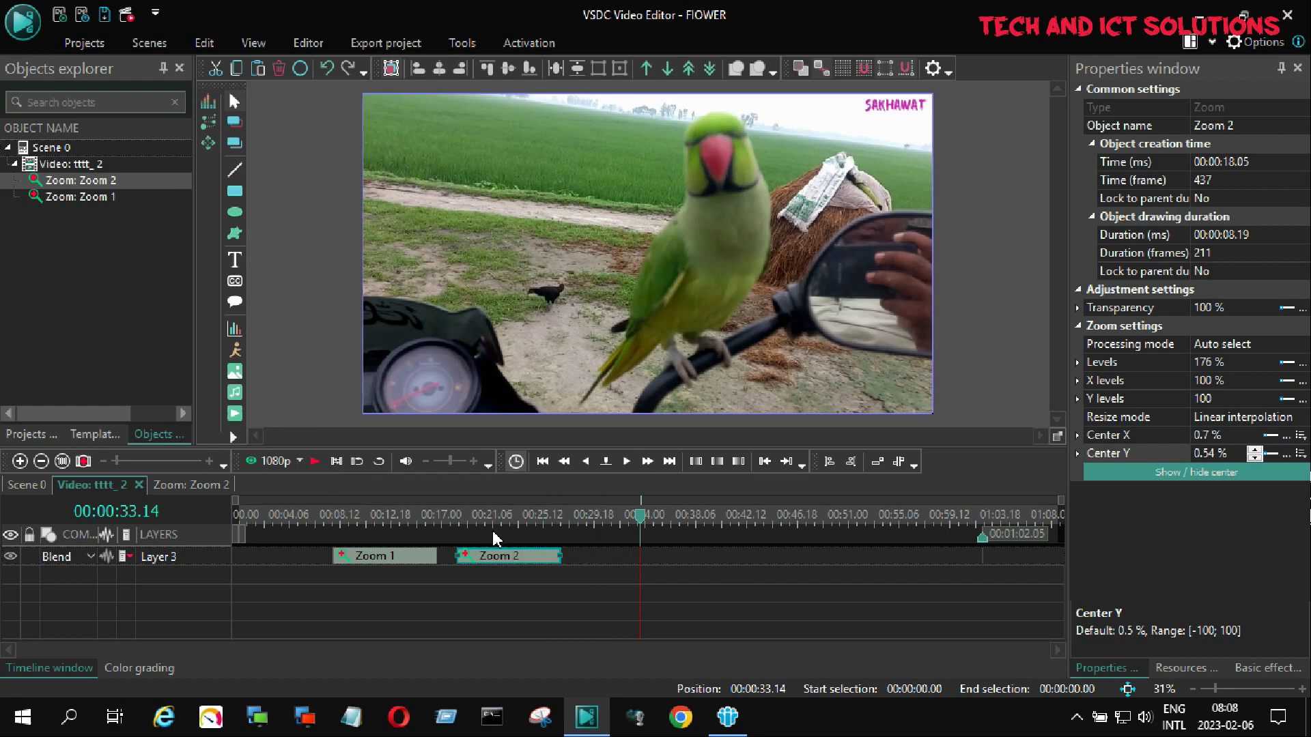
{"action": "left_click", "coordinate": [315, 462]}
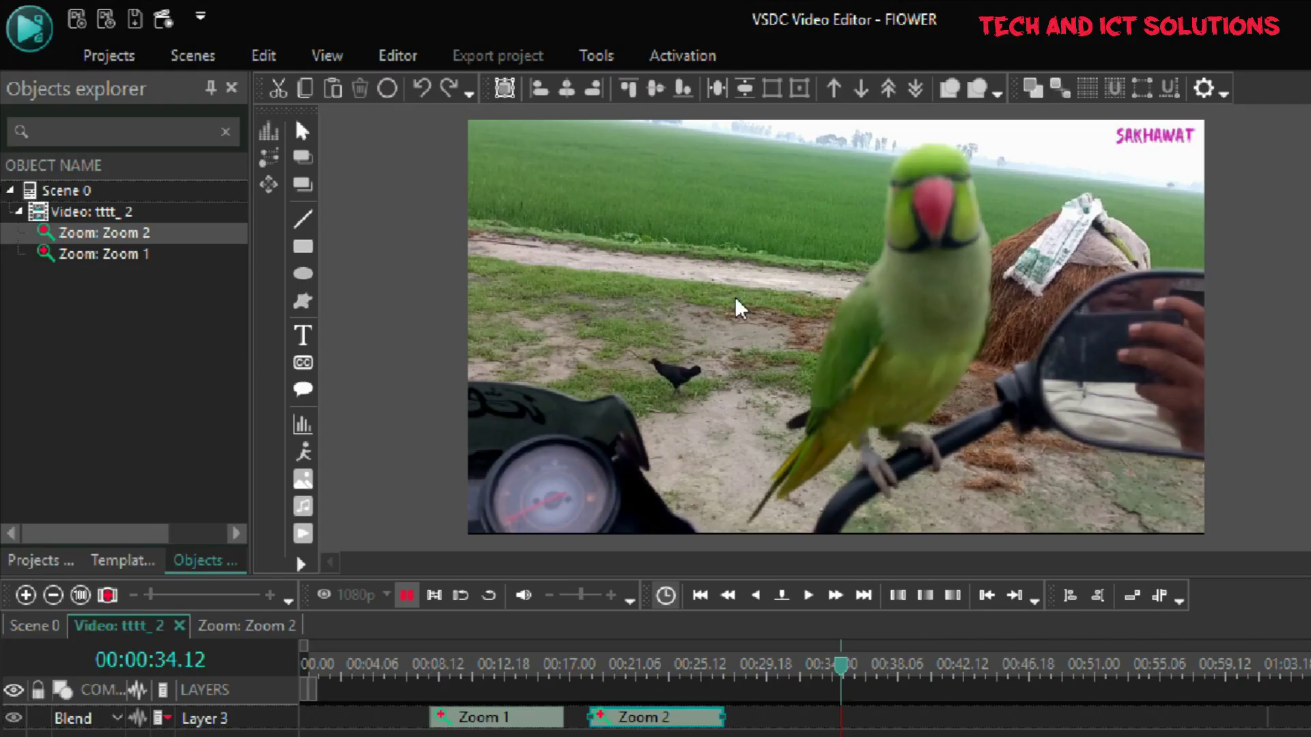
Open the Export project view and preview the H.264 Ultra Quality output up to 00:00:19.
{"action": "left_click", "coordinate": [32, 435]}
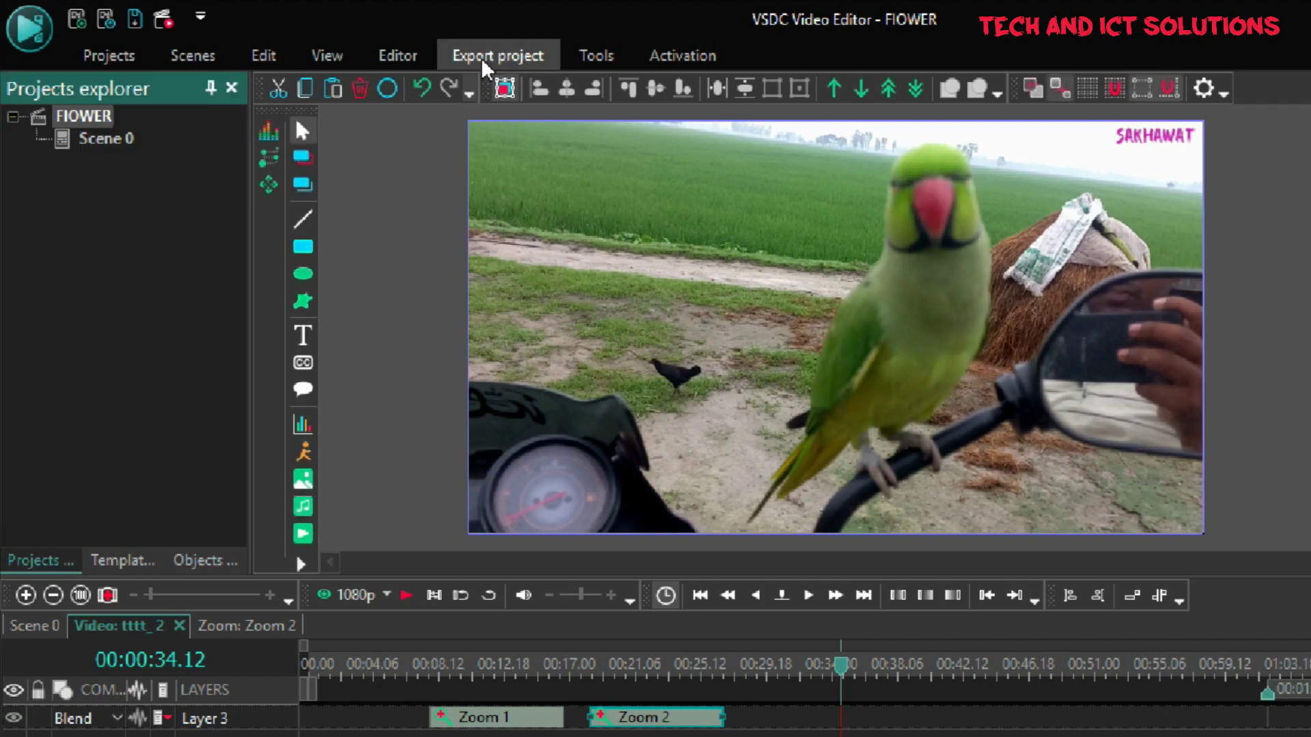
{"action": "left_click", "coordinate": [484, 51]}
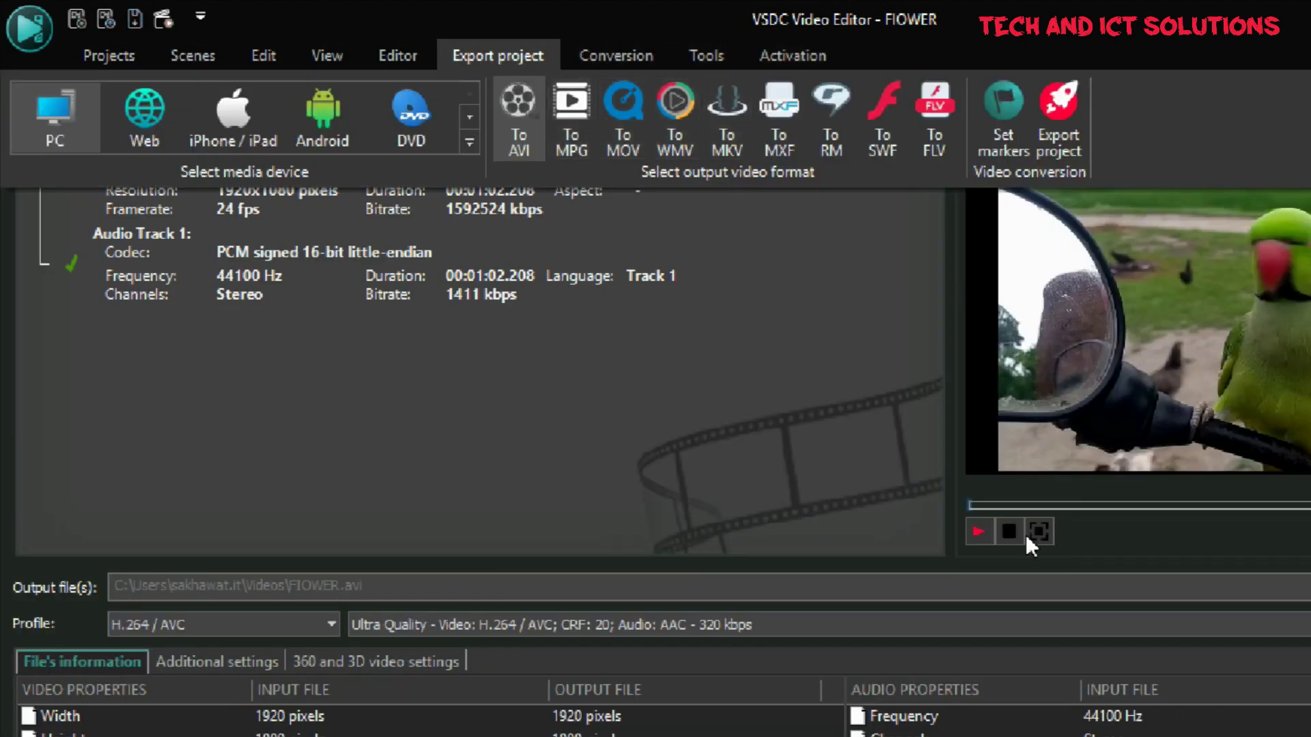
{"action": "left_click", "coordinate": [980, 531]}
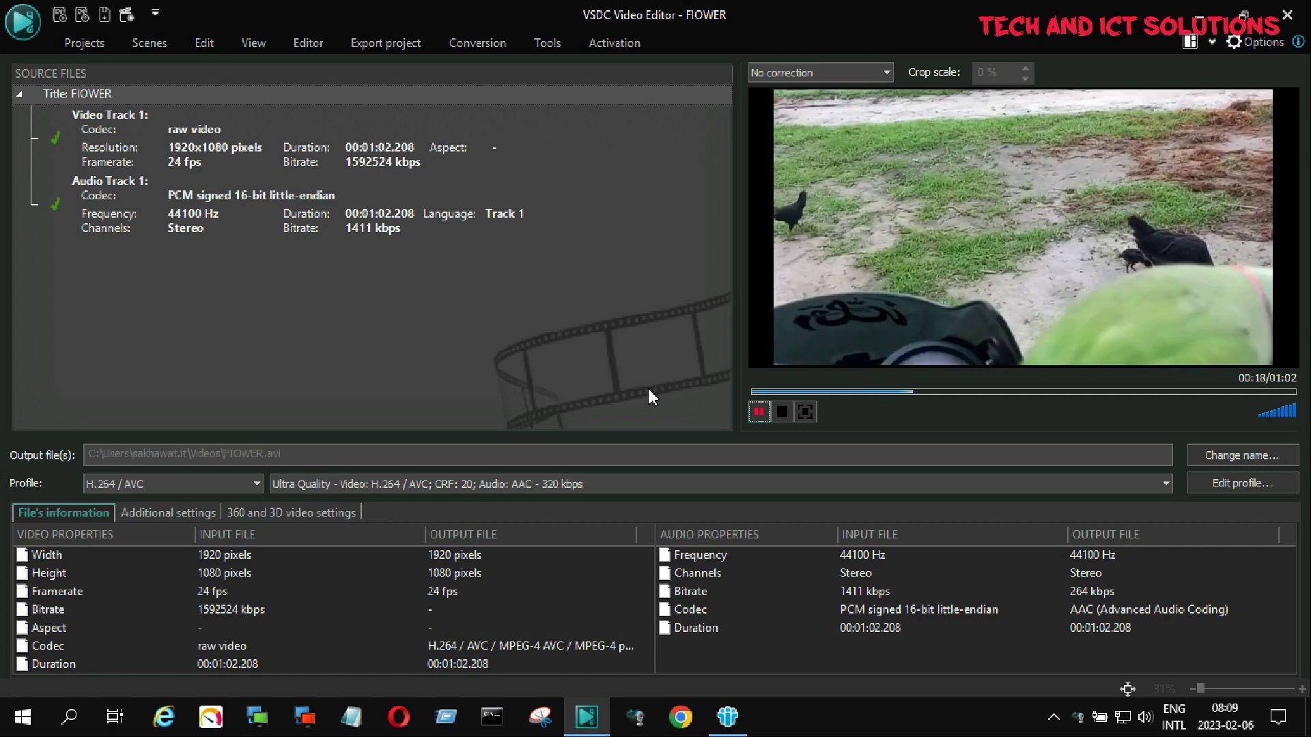
{"action": "left_click", "coordinate": [761, 409]}
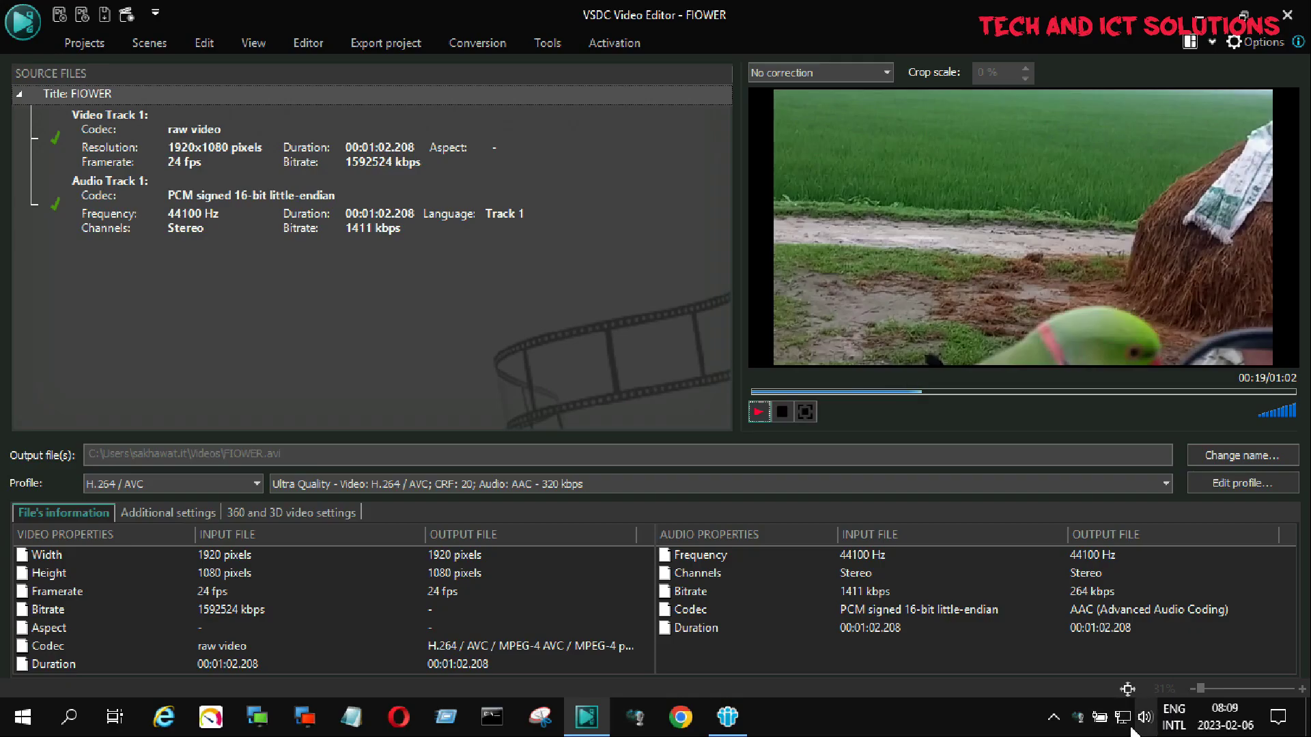